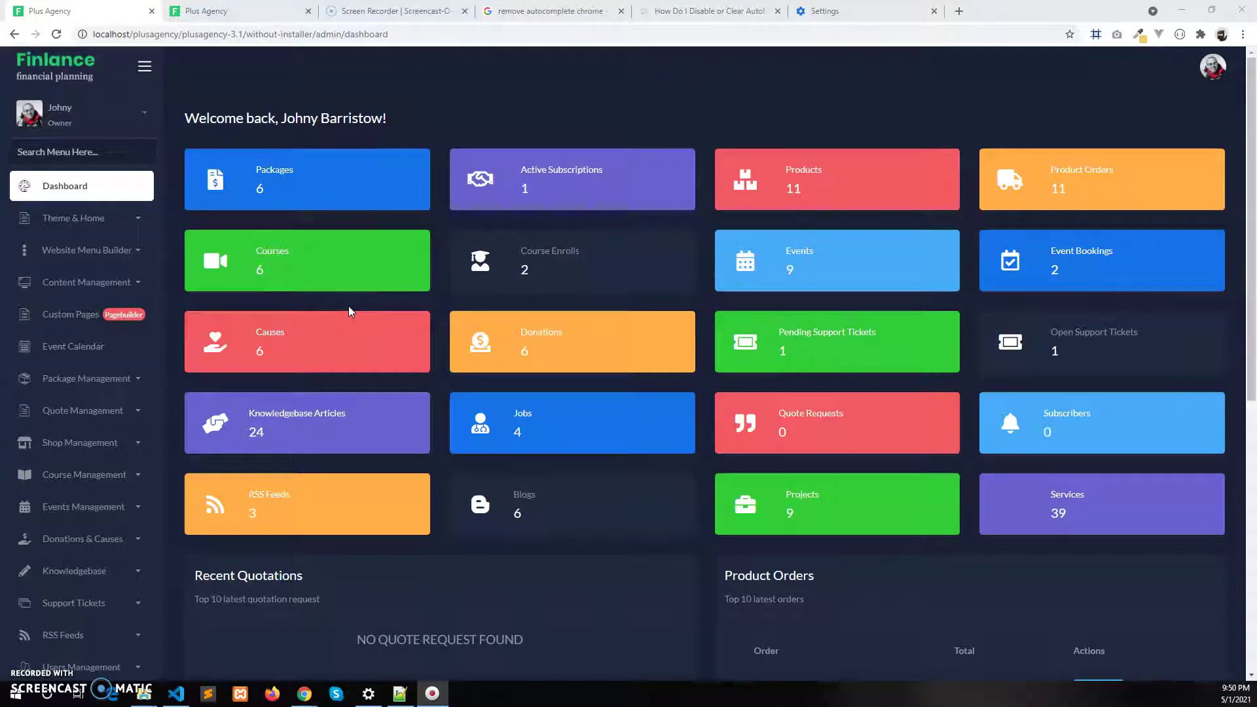
Glance at the homepage, then search the sidebar for 'men' and open Website Menu Builder > Mega Menus
left_click(236, 10)
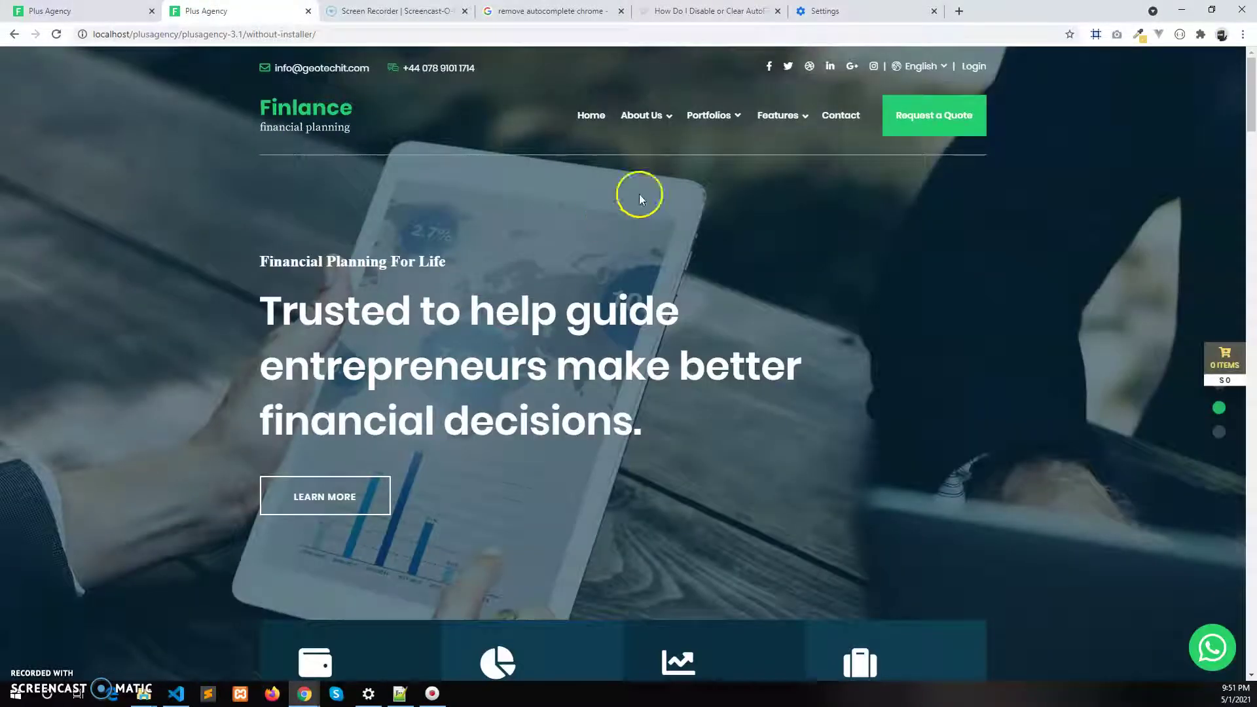
mouse_move(707, 118)
left_click(112, 11)
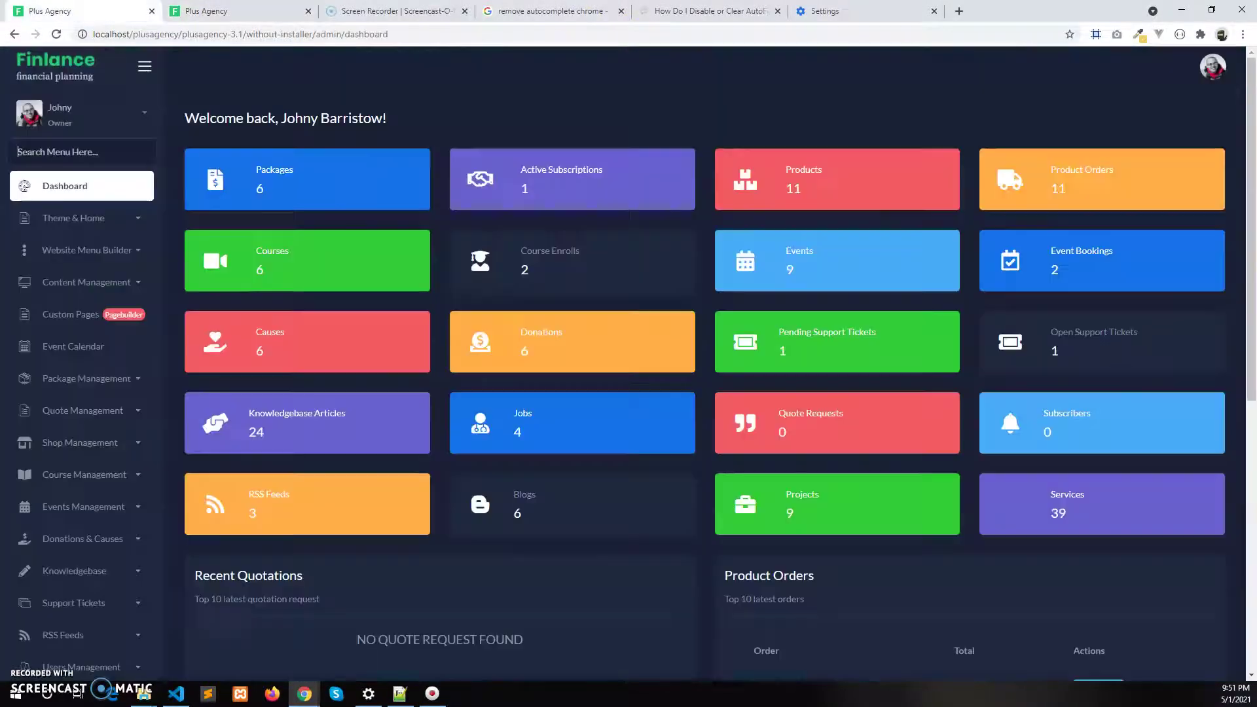
left_click(85, 160)
type("men")
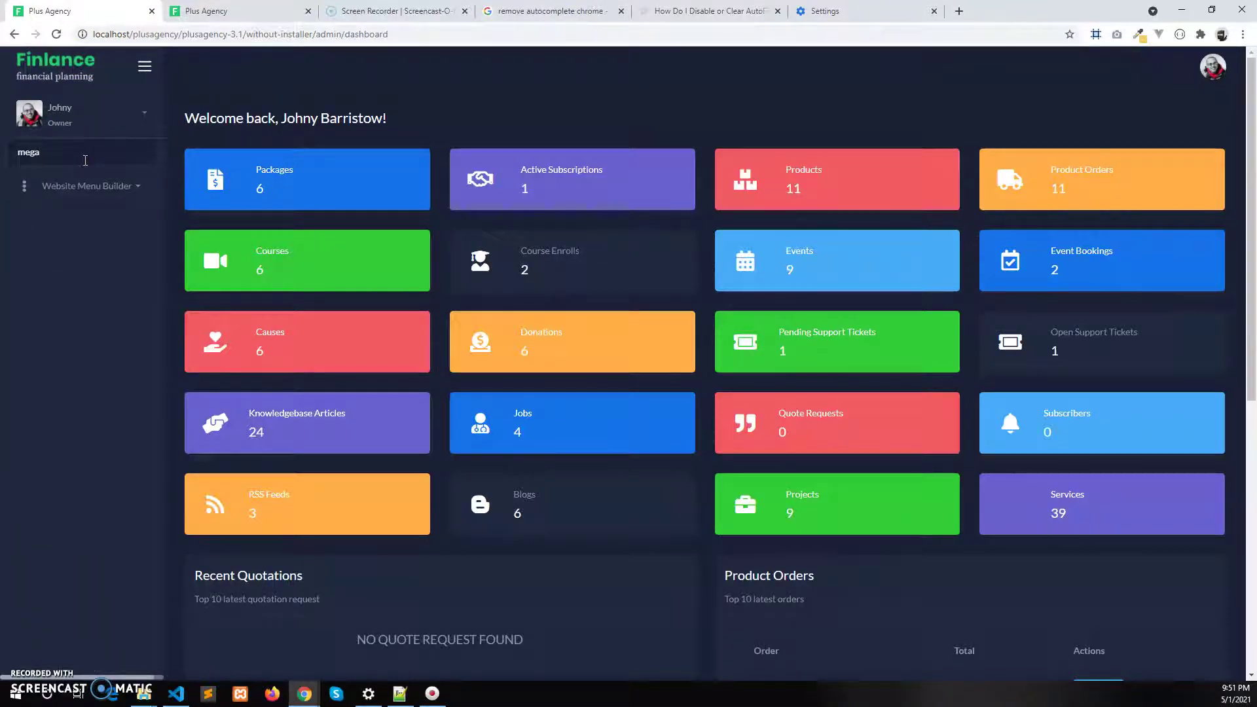
left_click(63, 188)
left_click(85, 224)
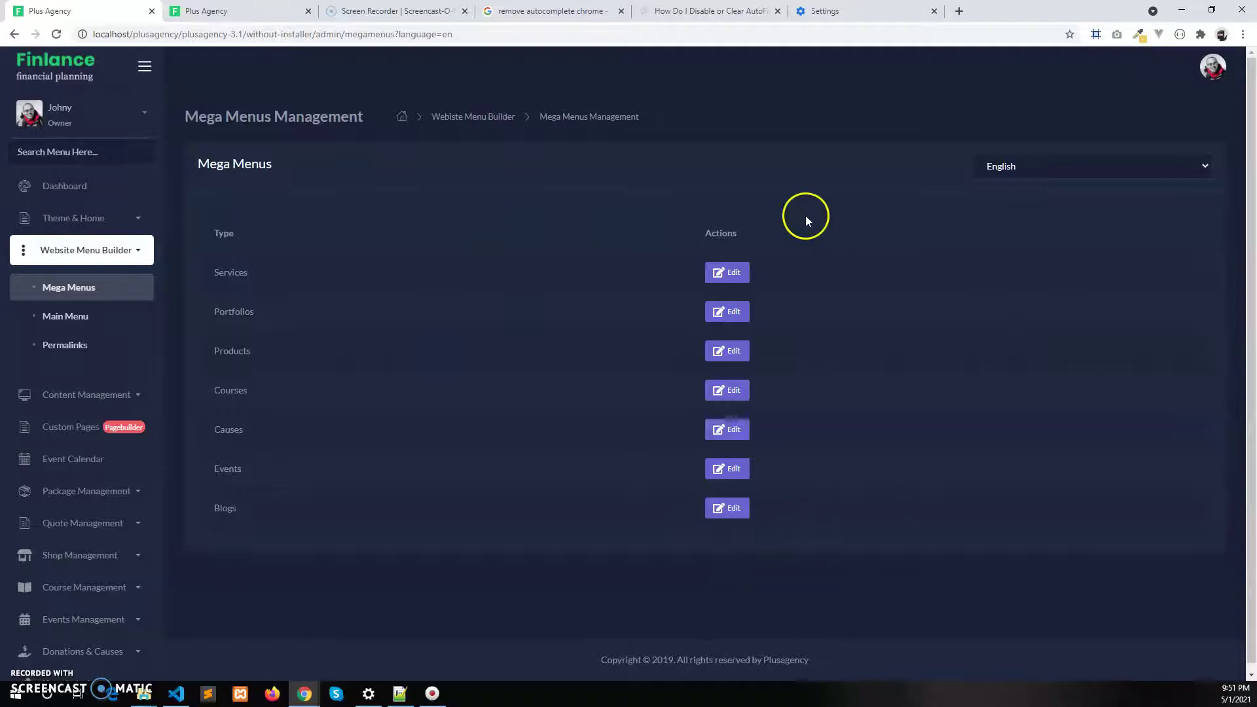
Keep English as the content language and open the Products mega menu editor in a new tab
left_click(996, 168)
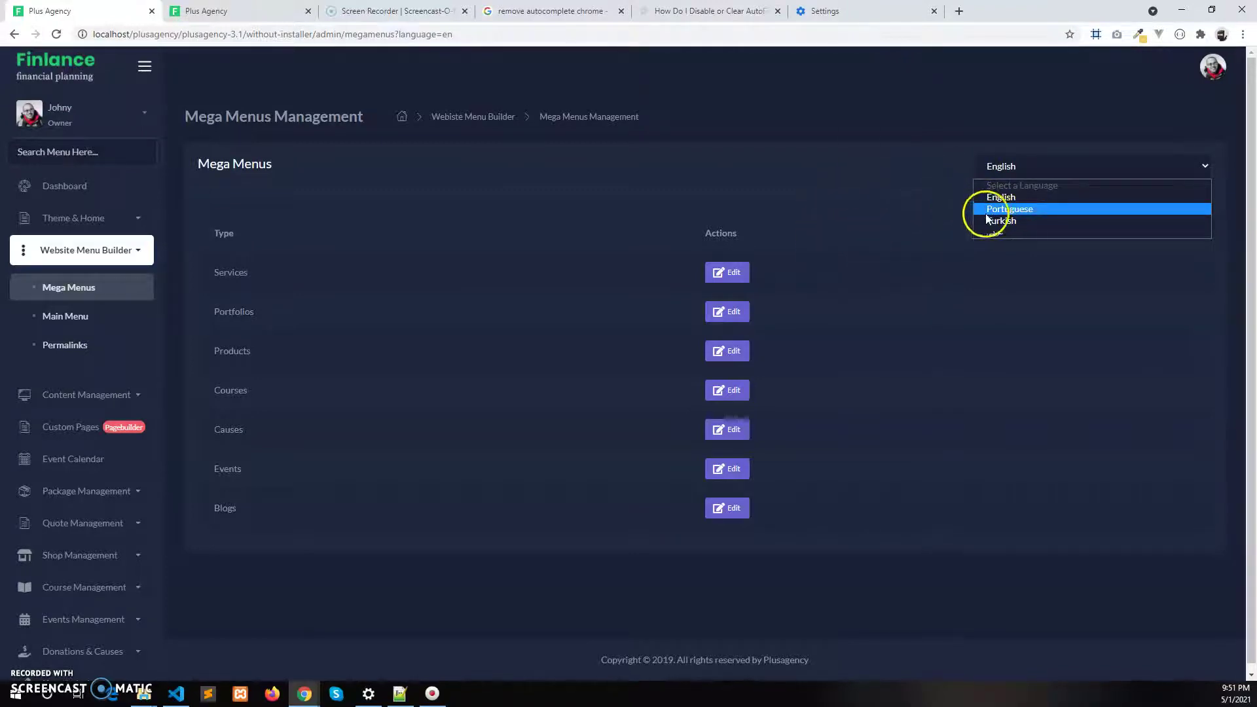
left_click(536, 247)
left_click(232, 277)
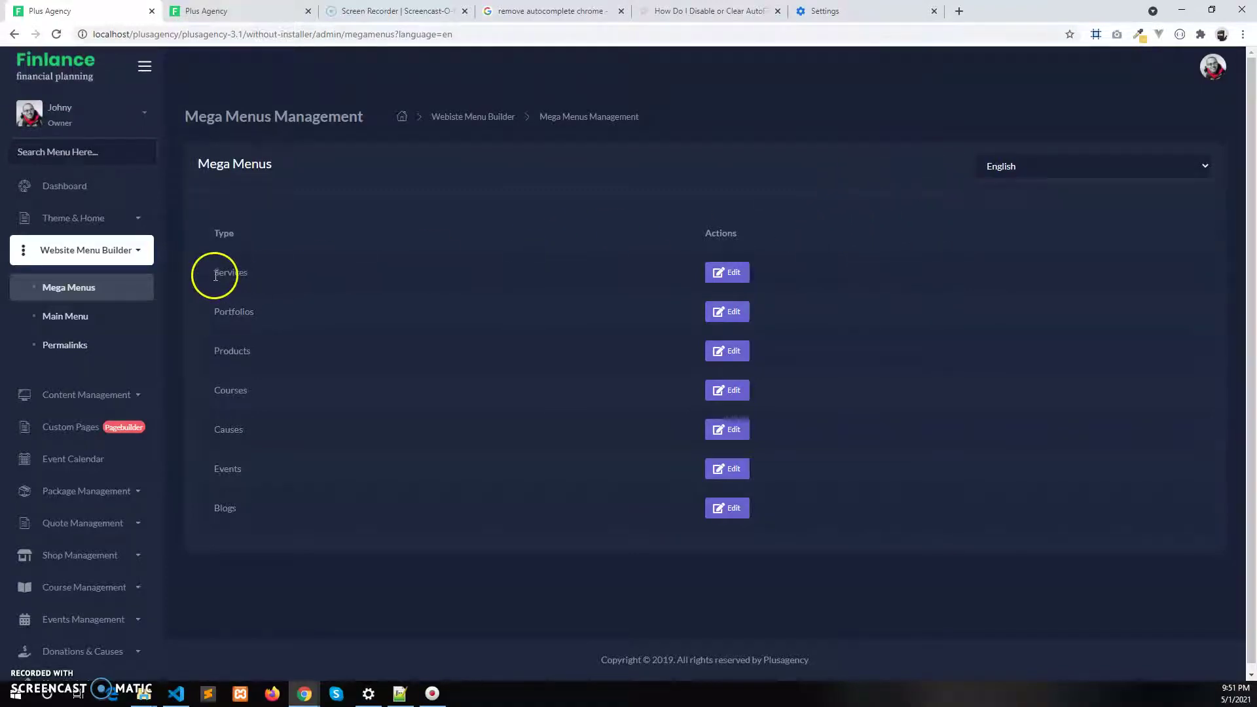
left_click_drag(213, 272, 249, 374)
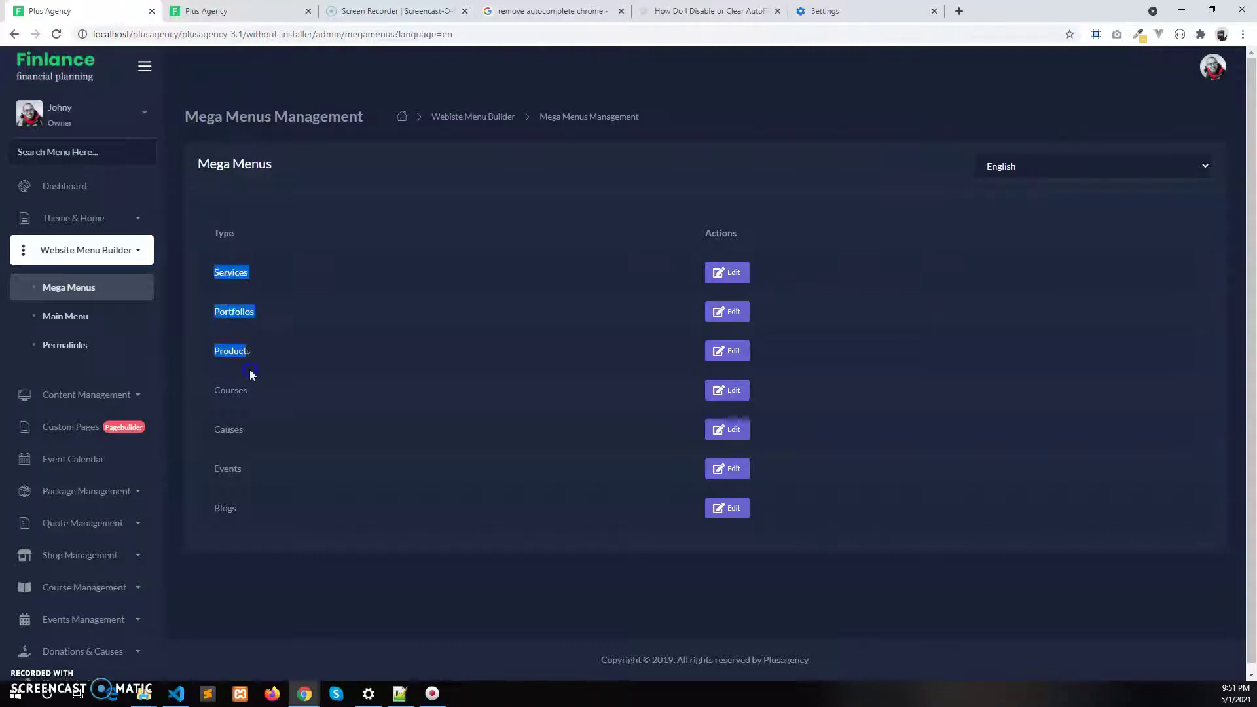
left_click(272, 512)
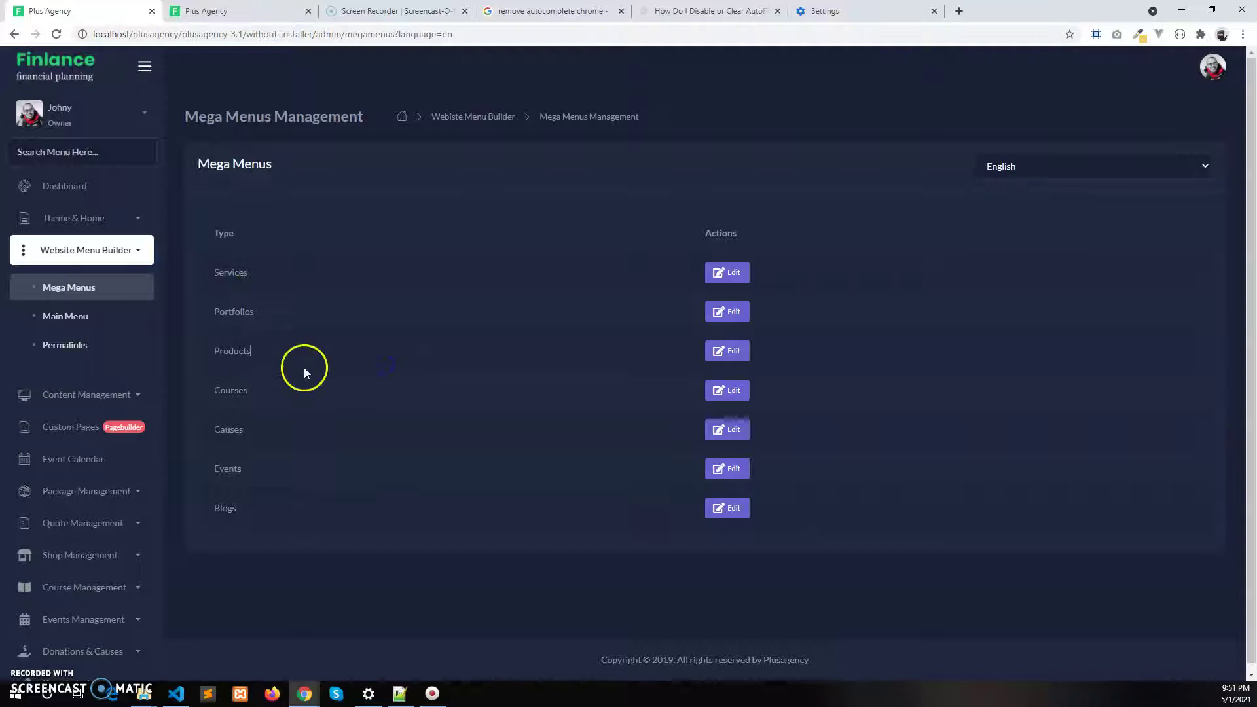
right_click(715, 356)
left_click(751, 356)
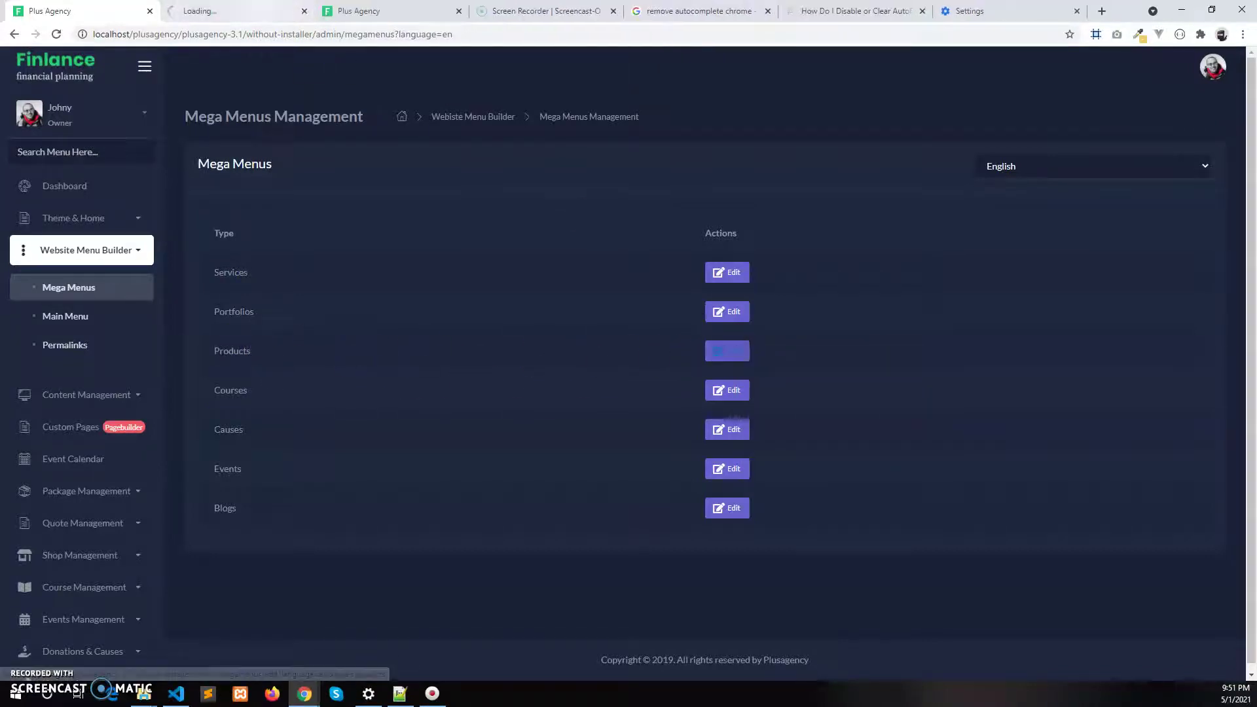
Show the Products mega menu editor and bring up the link options for Main Menu in the sidebar
key("ctrl+Tab")
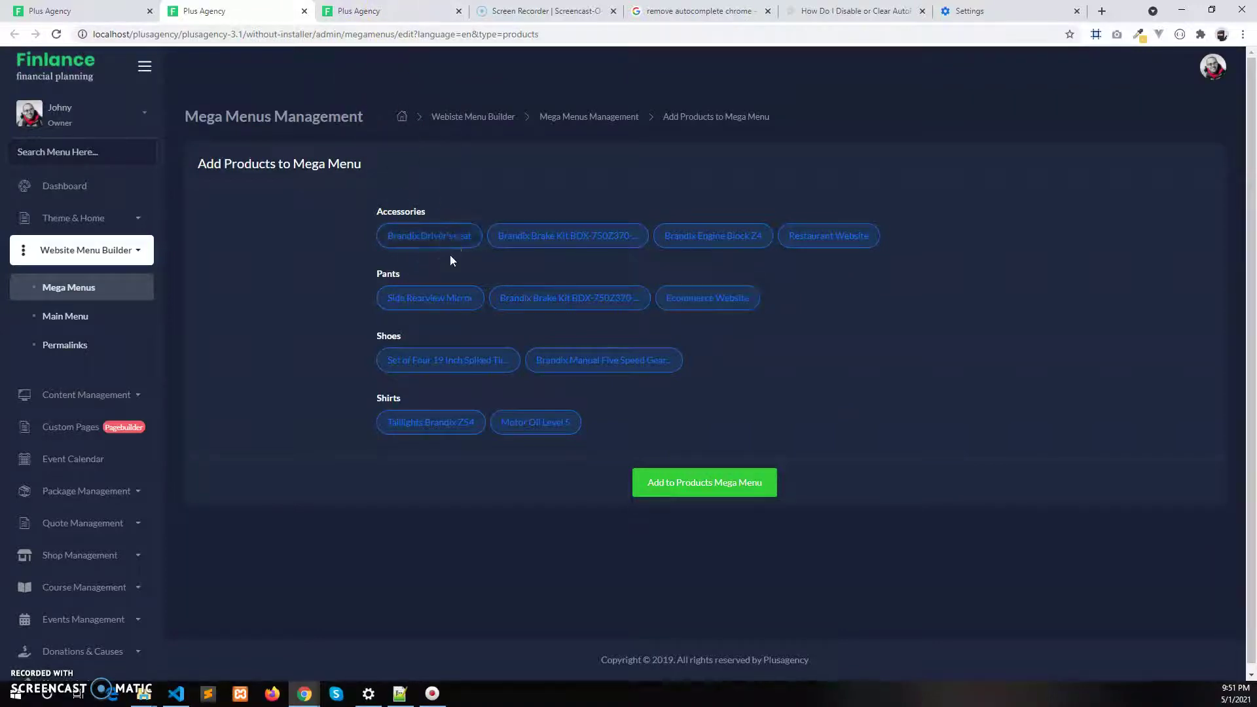
right_click(83, 322)
Open the Main Menu builder in a new tab and look through its menu types
left_click(140, 332)
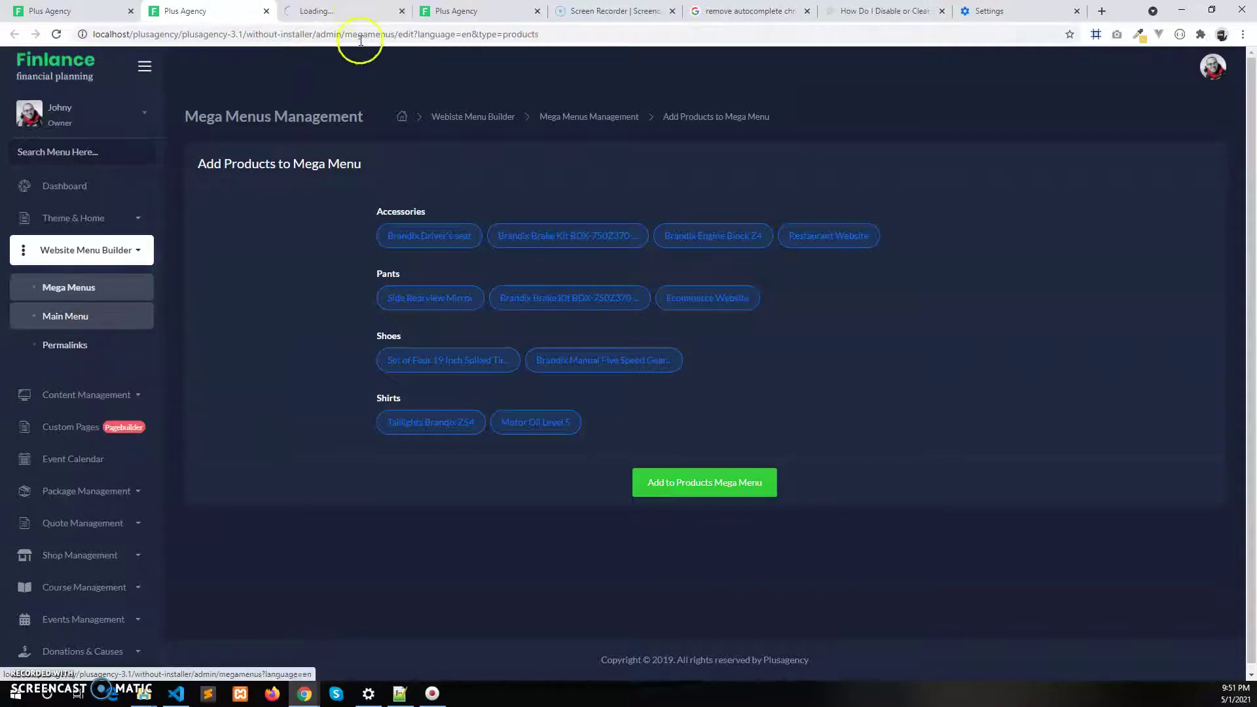
left_click(333, 11)
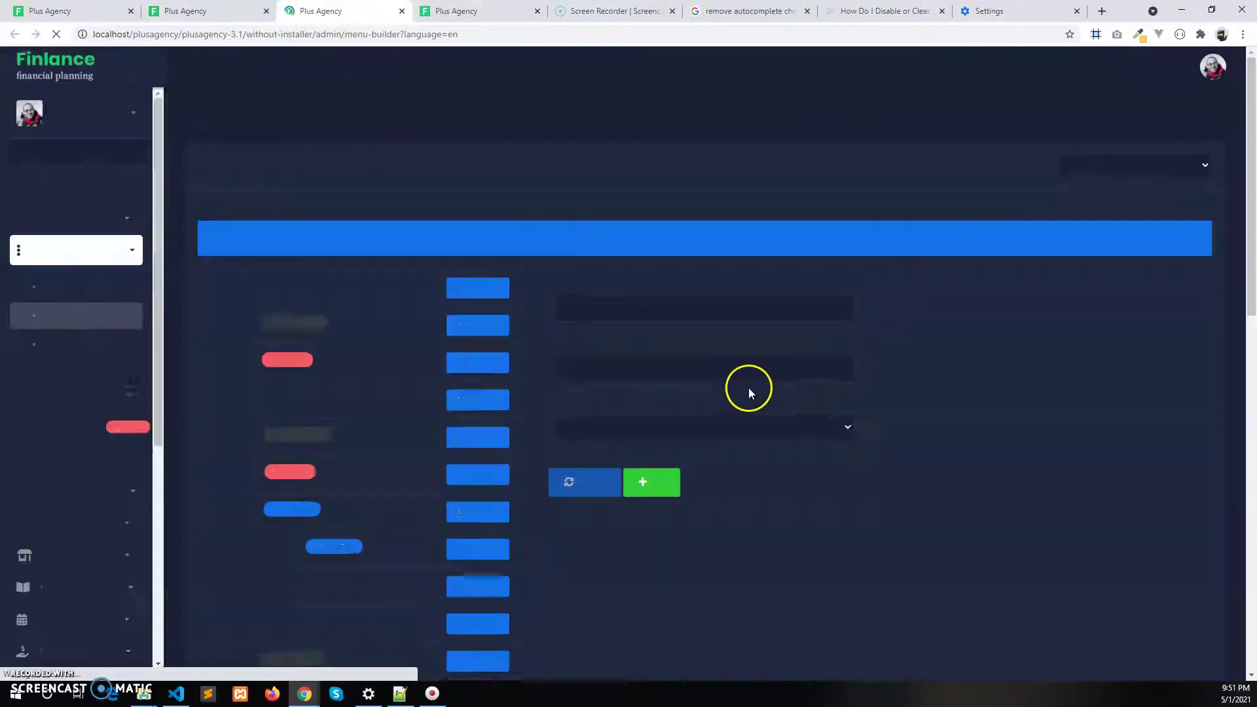
scroll(658, 378, "down", 4)
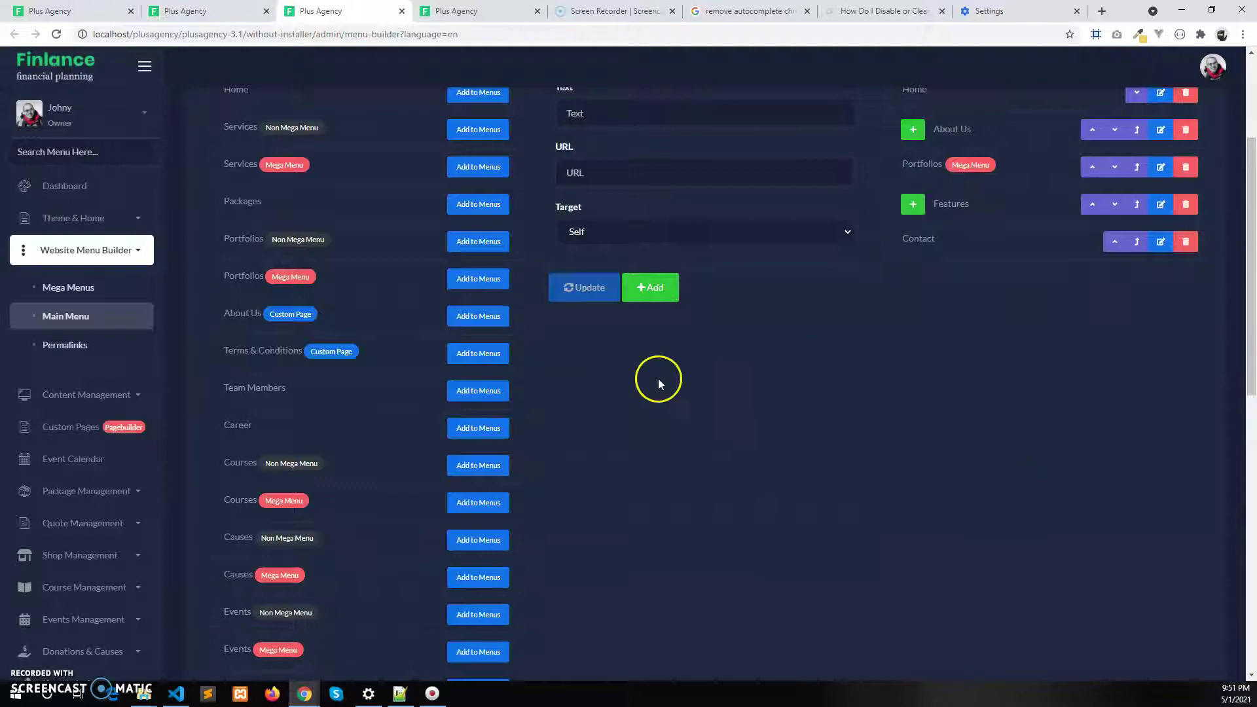
scroll(288, 197, "up", 4)
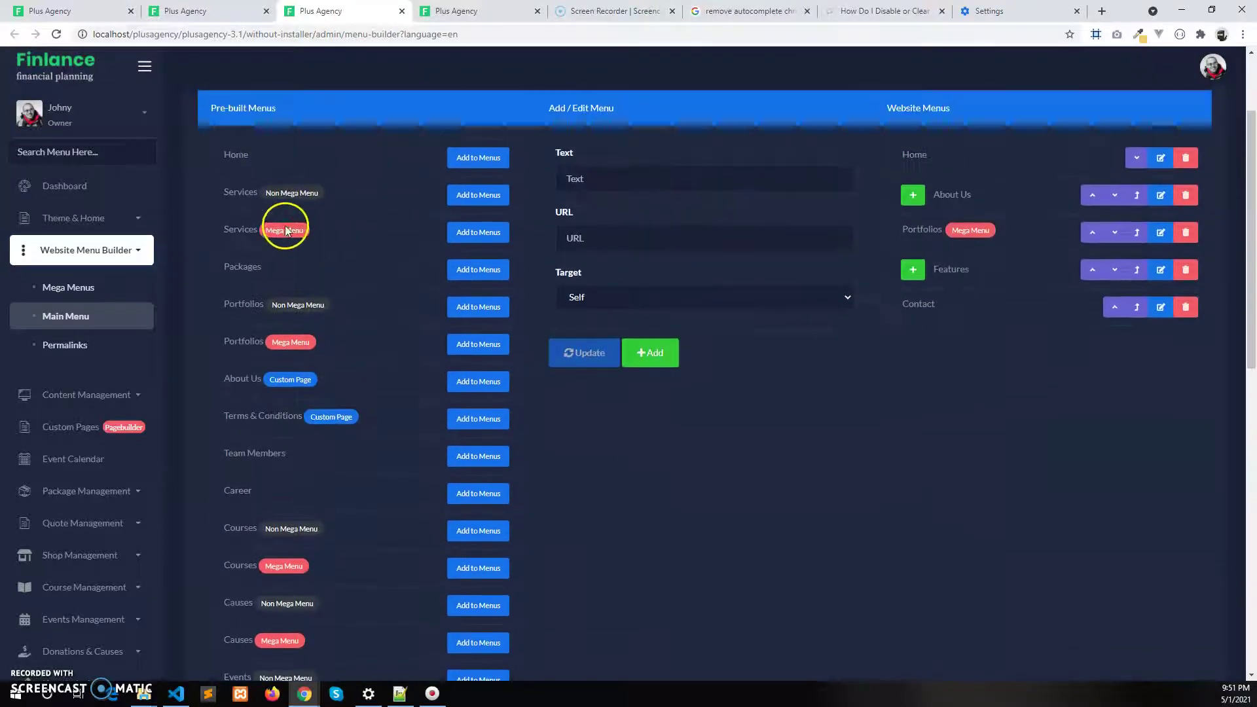
scroll(311, 353, "down", 4)
scroll(315, 365, "down", 6)
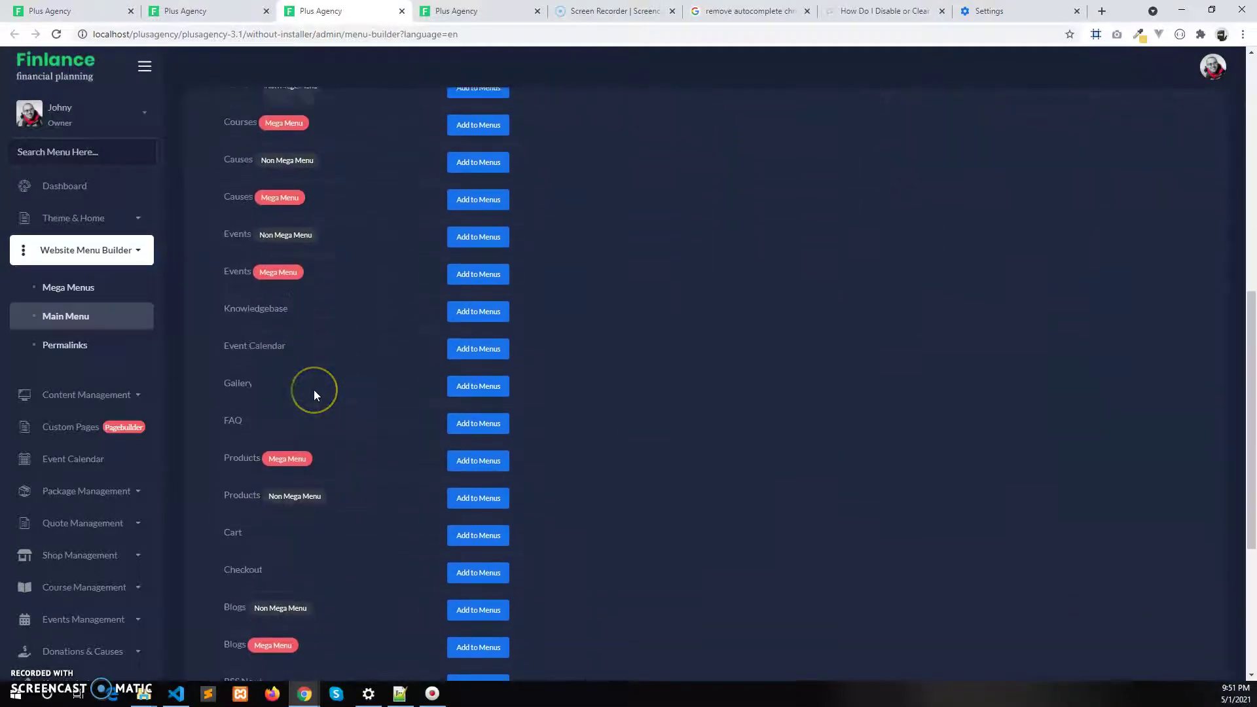
Add Products (Mega Menu) to the website menus and save with Update Menu
left_click_drag(252, 310, 250, 312)
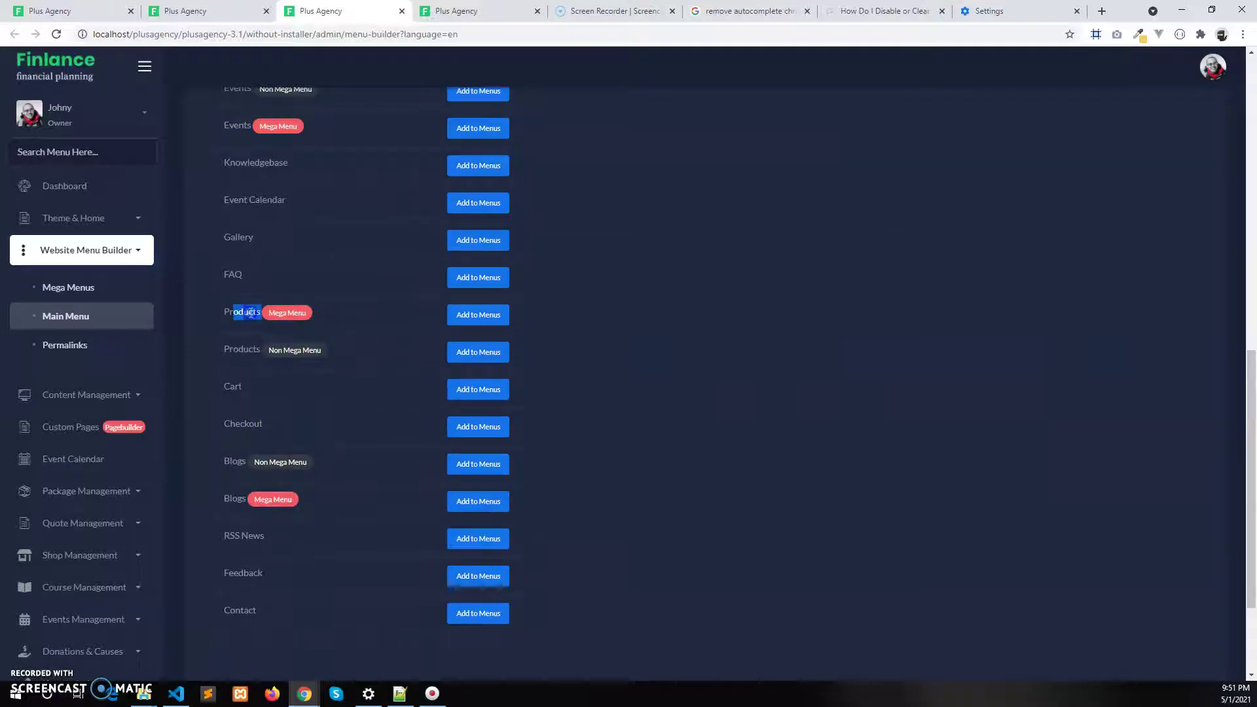
left_click(456, 315)
scroll(749, 313, "up", 9)
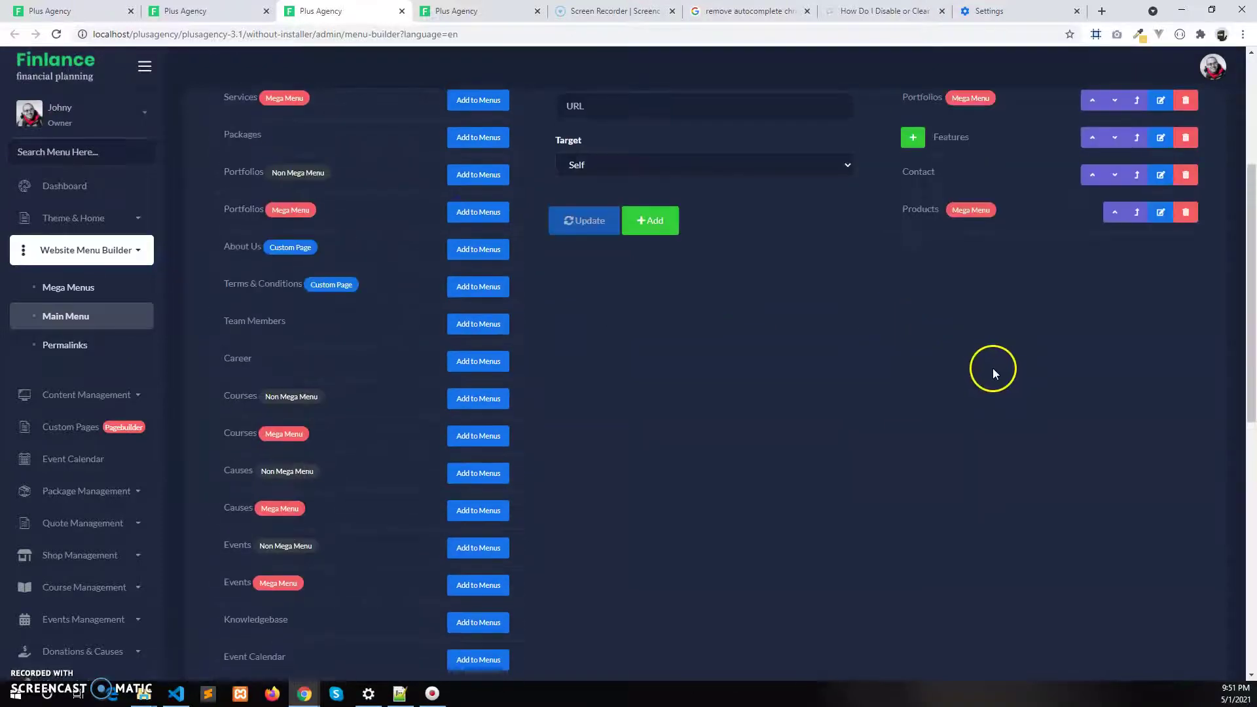
scroll(1038, 339, "down", 10)
left_click(718, 571)
left_click(453, 11)
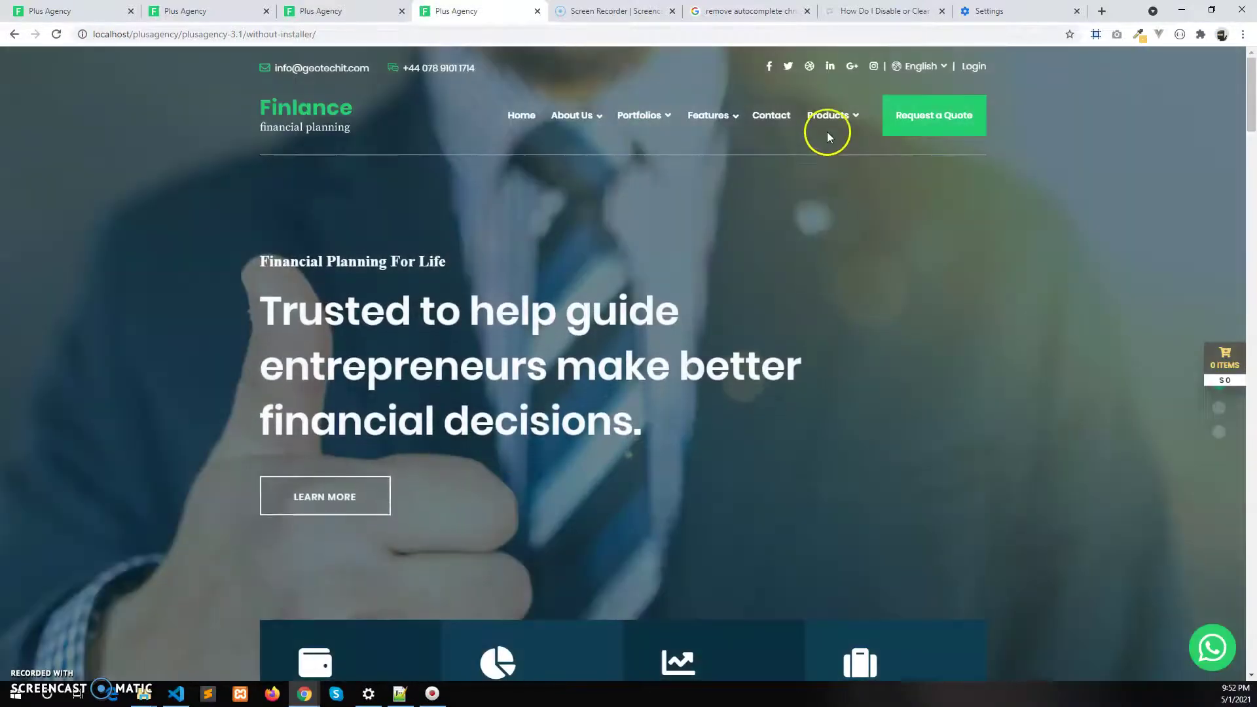
Preview the homepage Products mega menu with its Accessories and Pants tiles, then go back to the menu builder
mouse_move(826, 133)
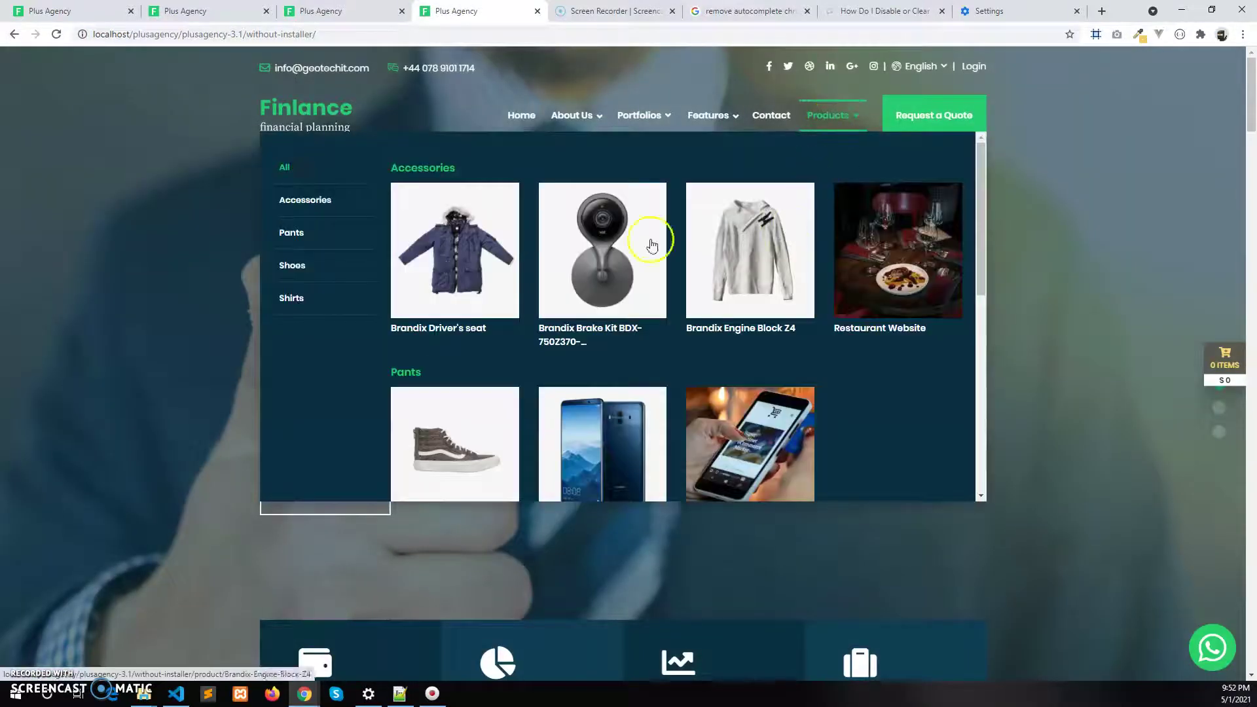
mouse_move(322, 230)
mouse_move(323, 165)
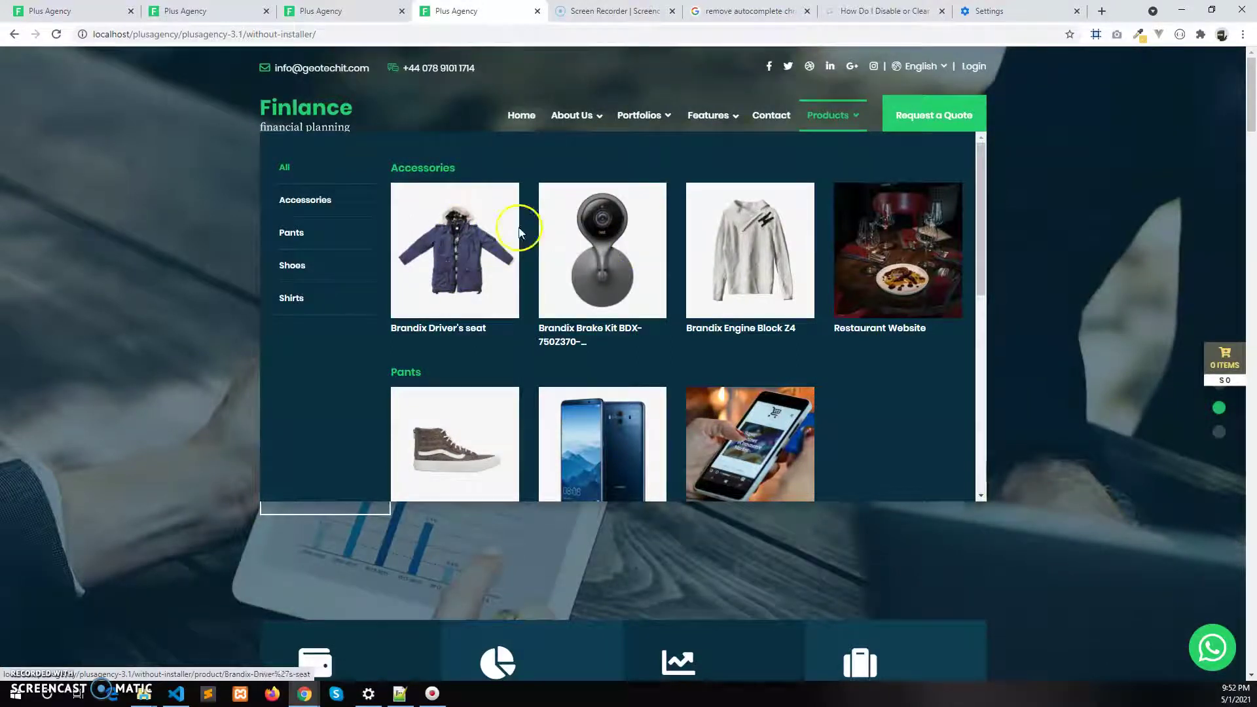
left_click(365, 17)
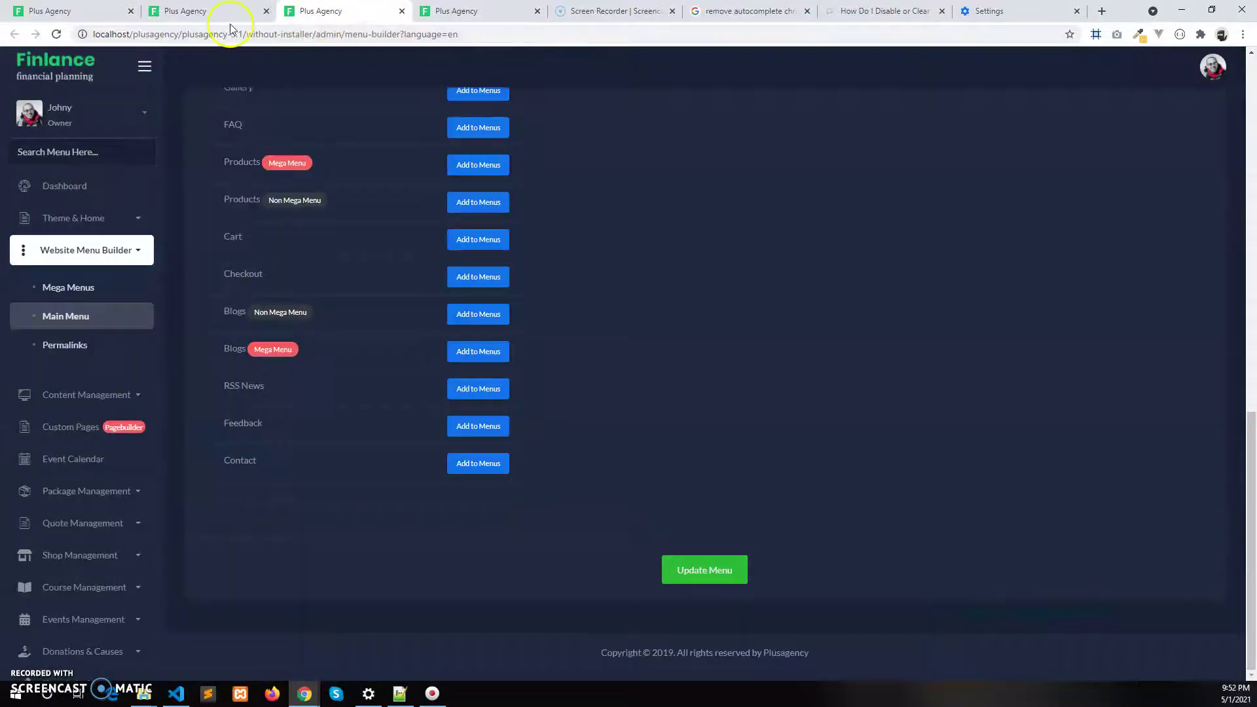
Deselect Brandix Driver's seat and Brandix Brake Kit under Accessories and save the Products mega menu
left_click(186, 12)
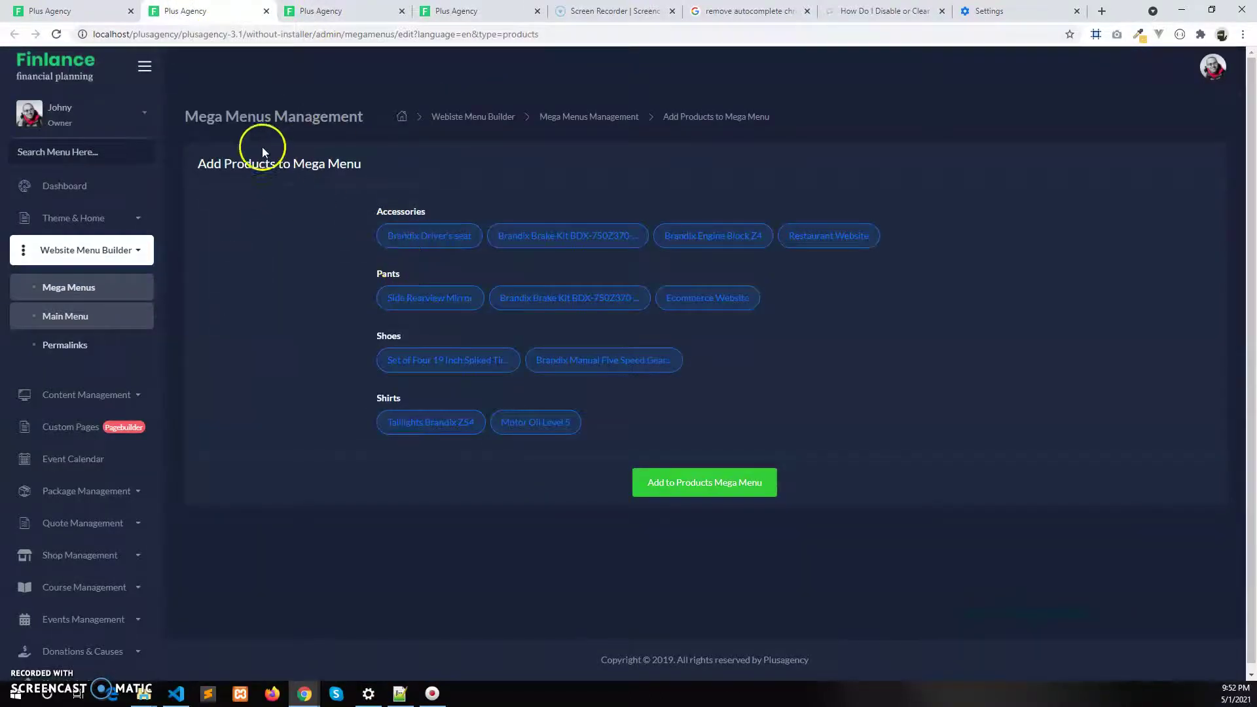
left_click(404, 237)
left_click(550, 238)
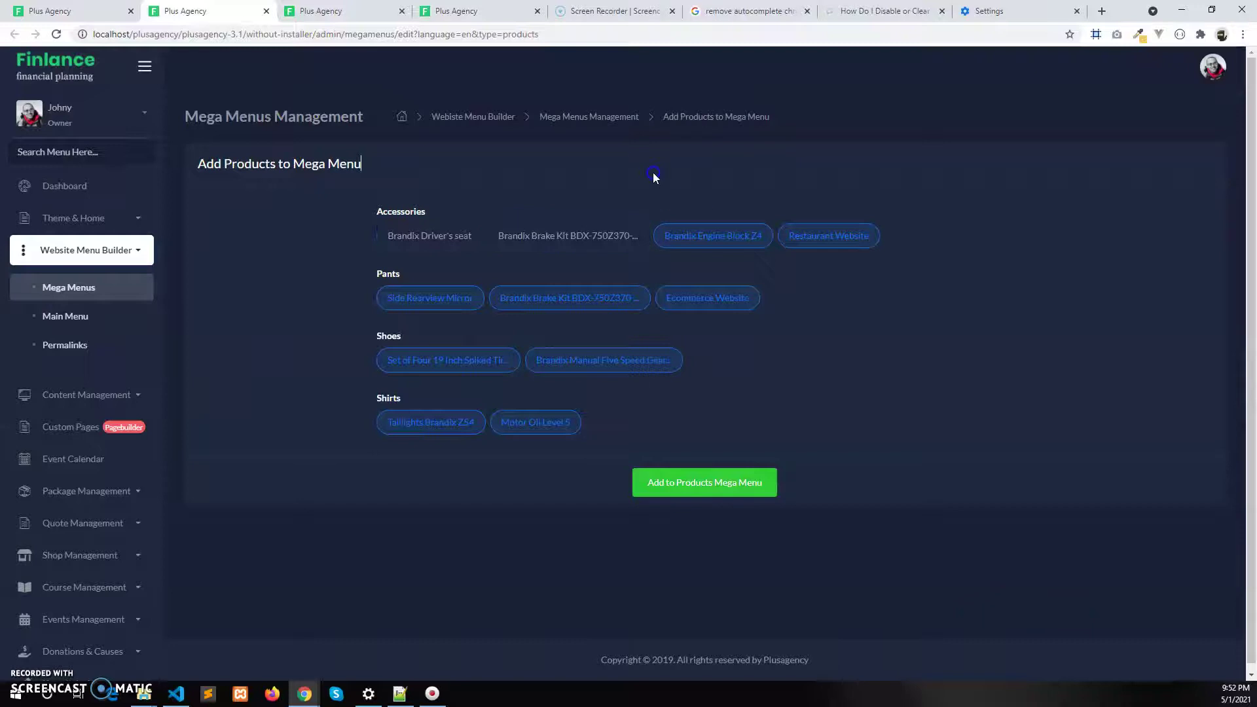
left_click(692, 492)
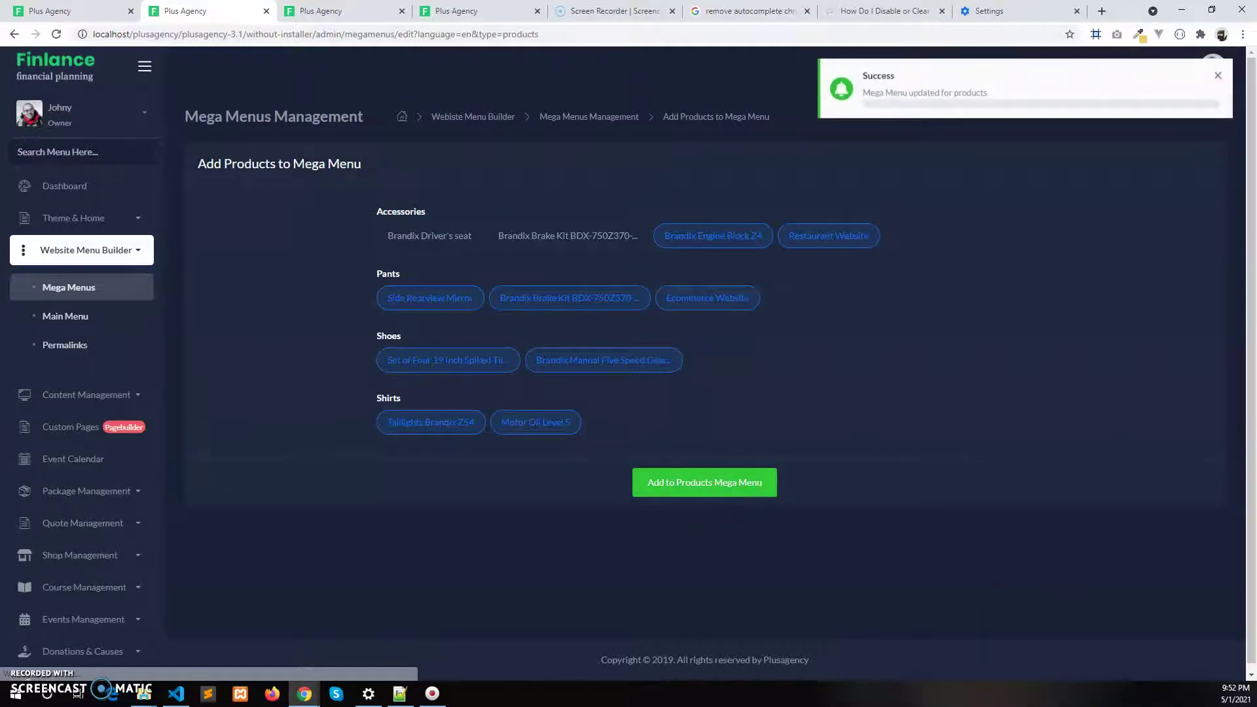
Reload the homepage to check the trimmed Accessories group, then return to the editor
key("ctrl+4")
left_click(55, 34)
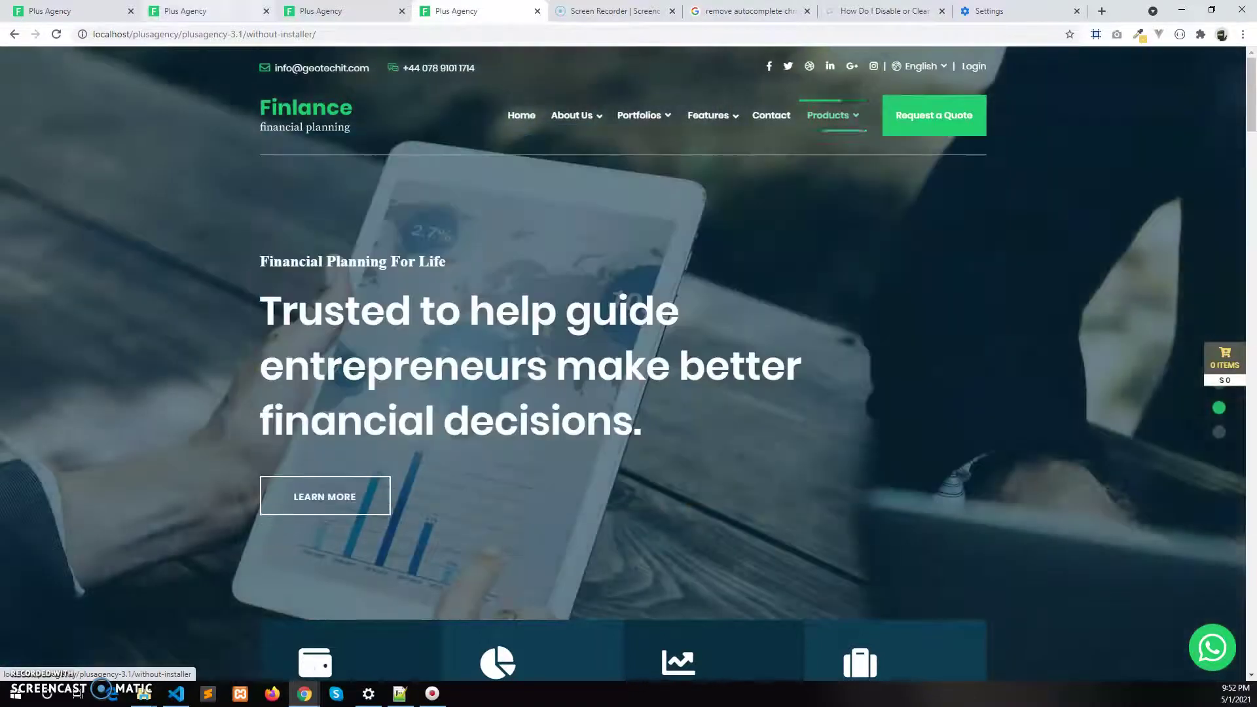
left_click(203, 11)
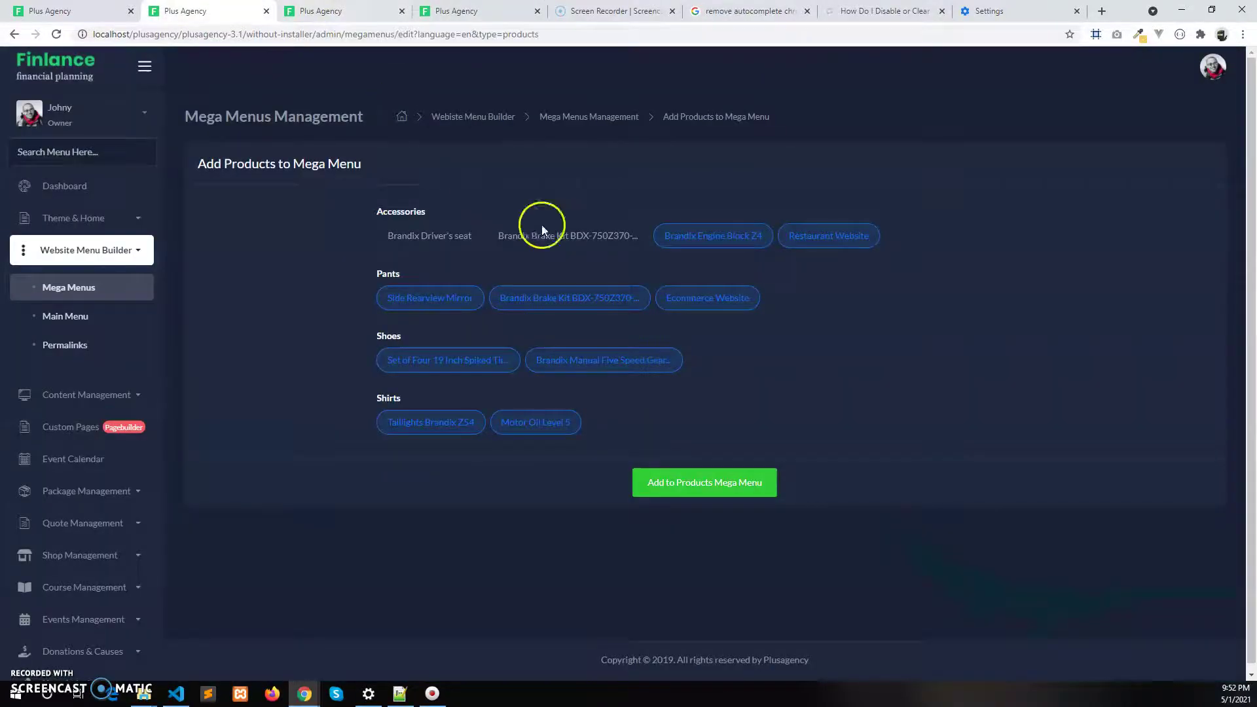
Save the Products mega menu with no Accessories items and confirm the homepage shows only Pants, Shoes and Shirts
left_click(738, 496)
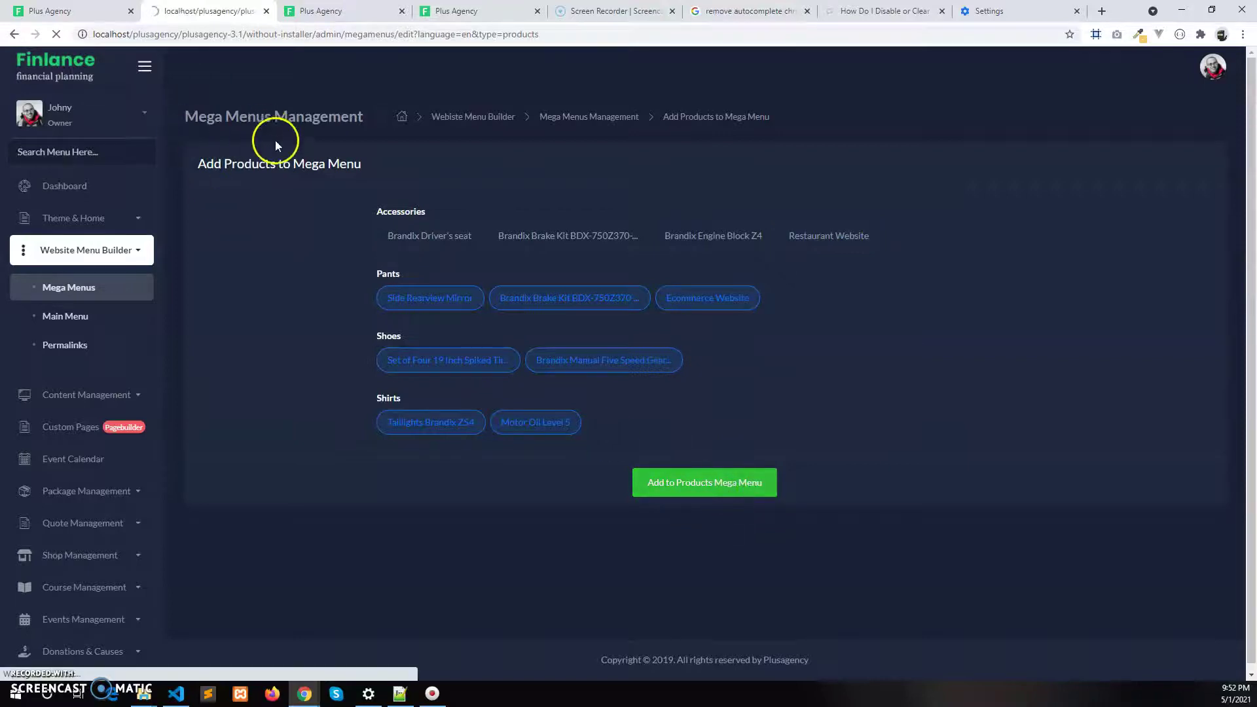
key("ctrl+4")
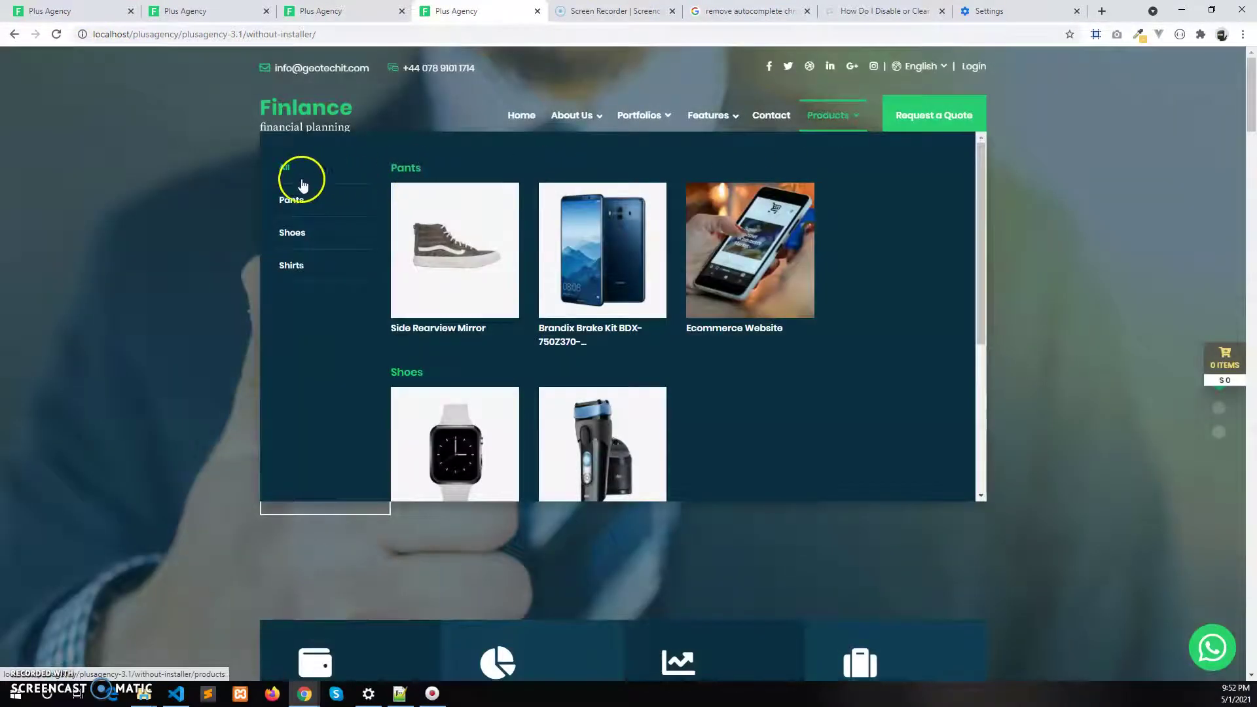
mouse_move(303, 268)
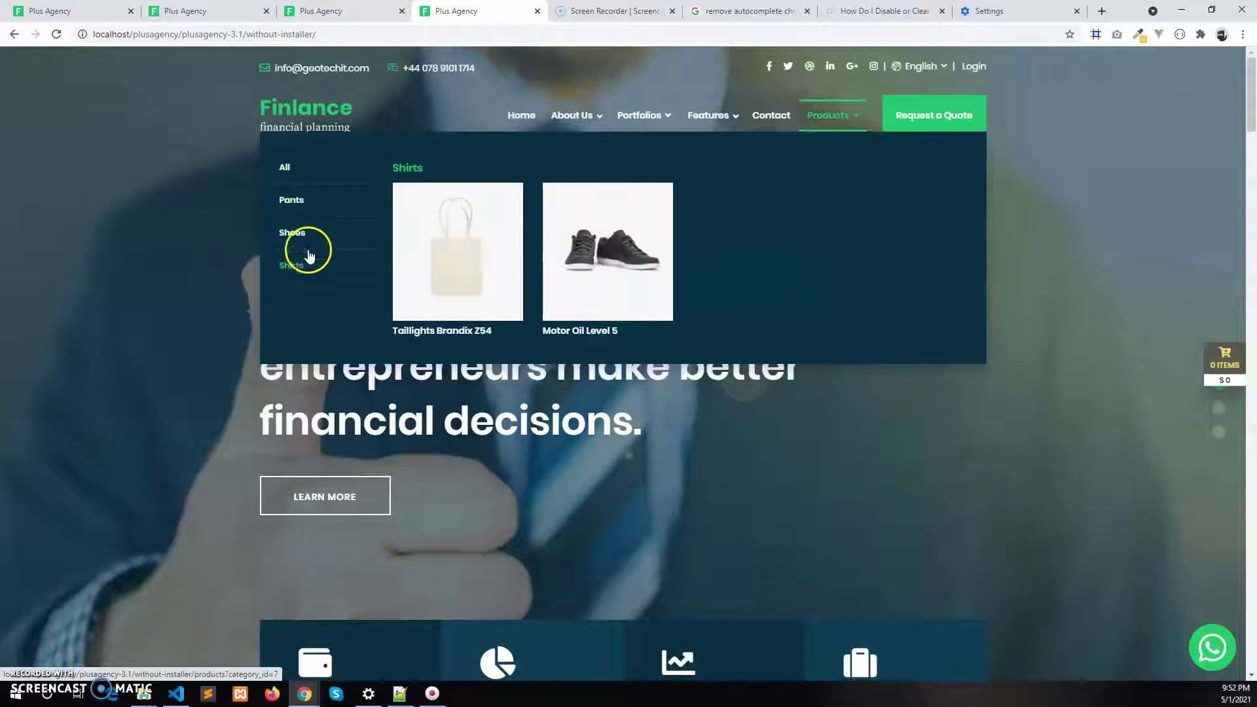
mouse_move(345, 202)
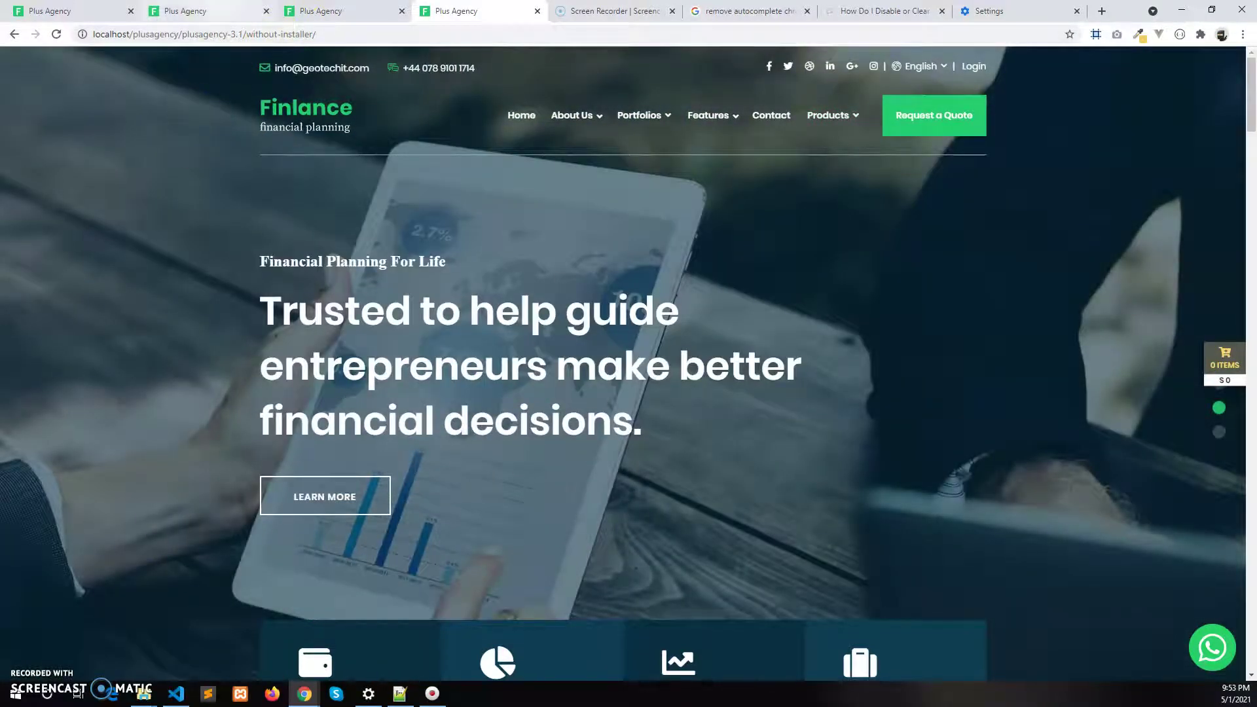
left_click(243, 20)
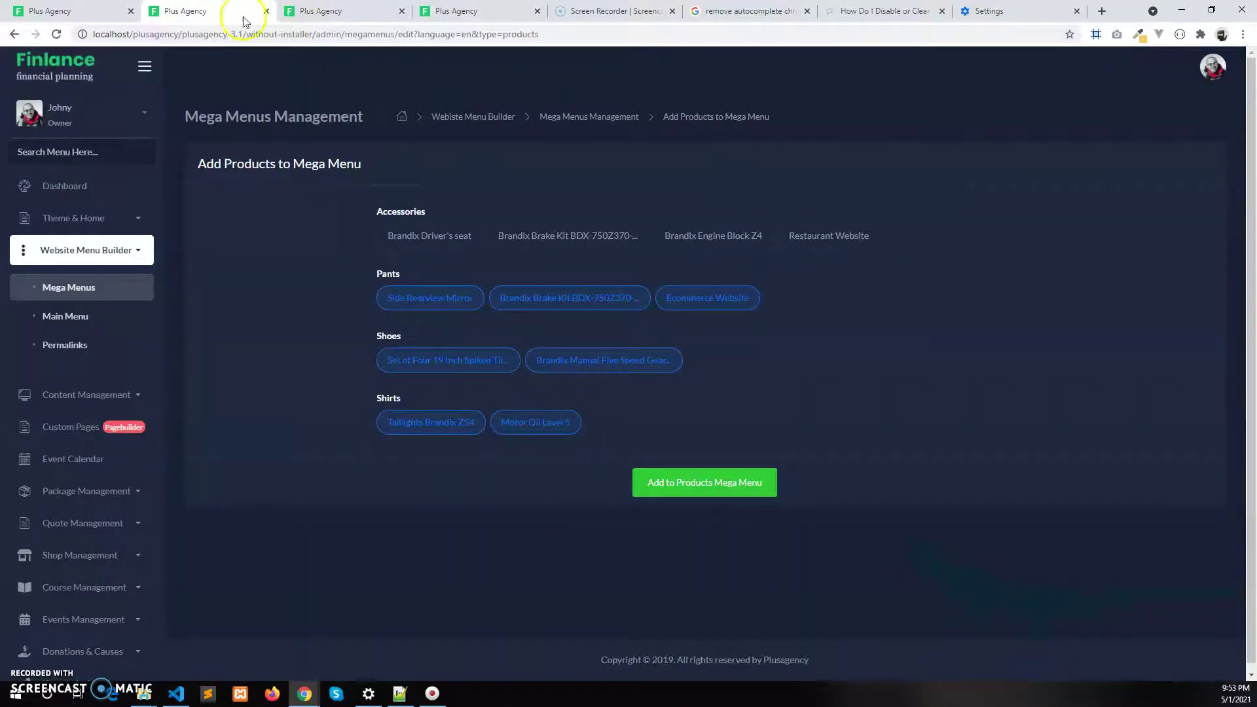
From Mega Menus, open the Services editor in a new tab and browse its Web Design, Web Development and Graphic Design groups
left_click(112, 298)
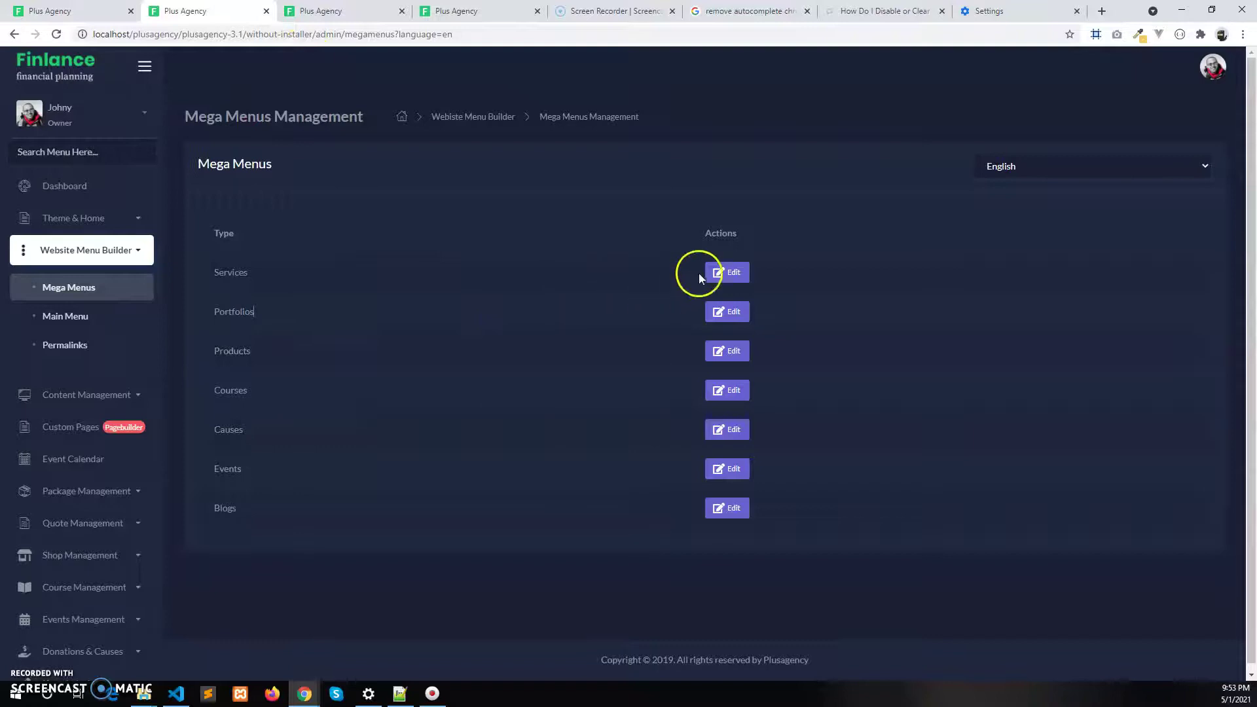
right_click(725, 274)
left_click(746, 278)
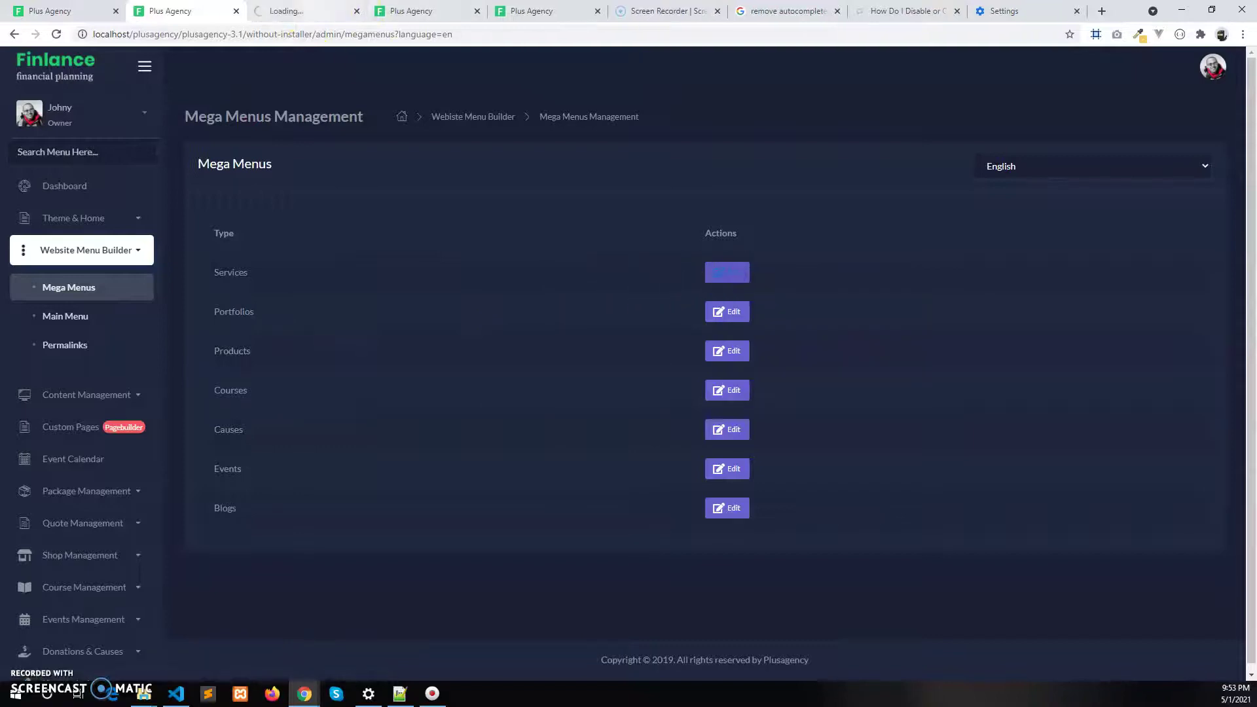
left_click(327, 10)
left_click(449, 13)
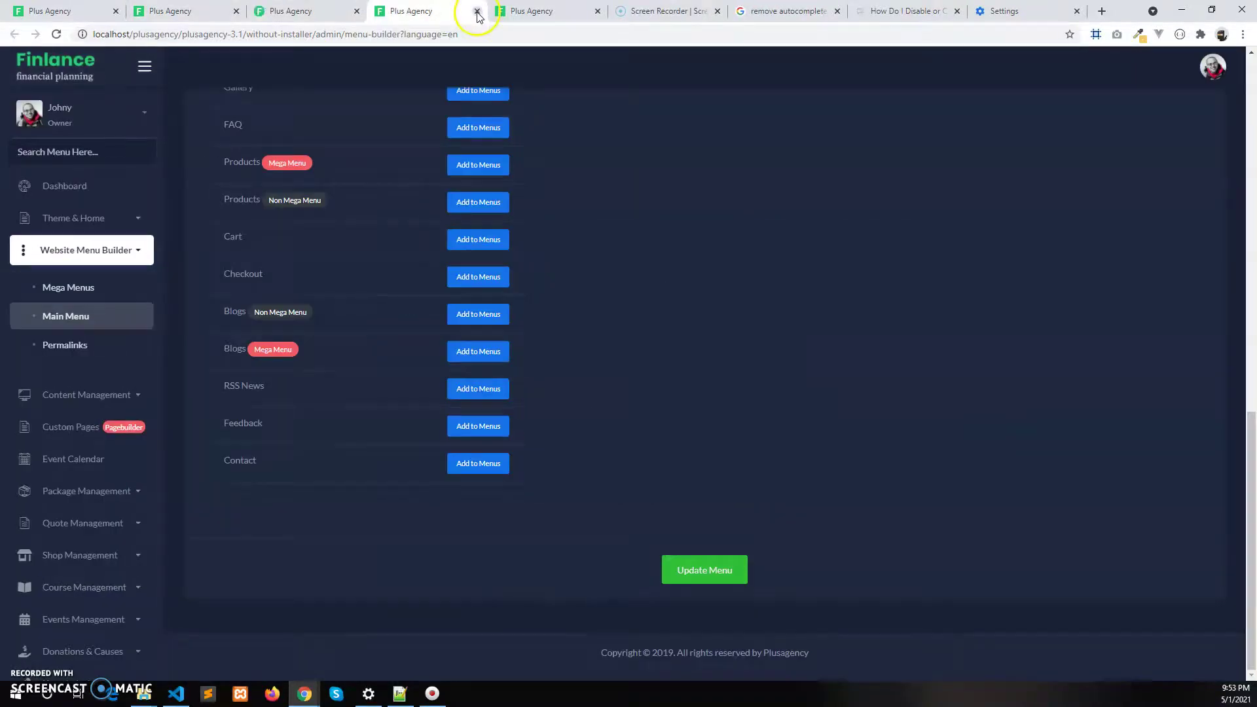
left_click(327, 11)
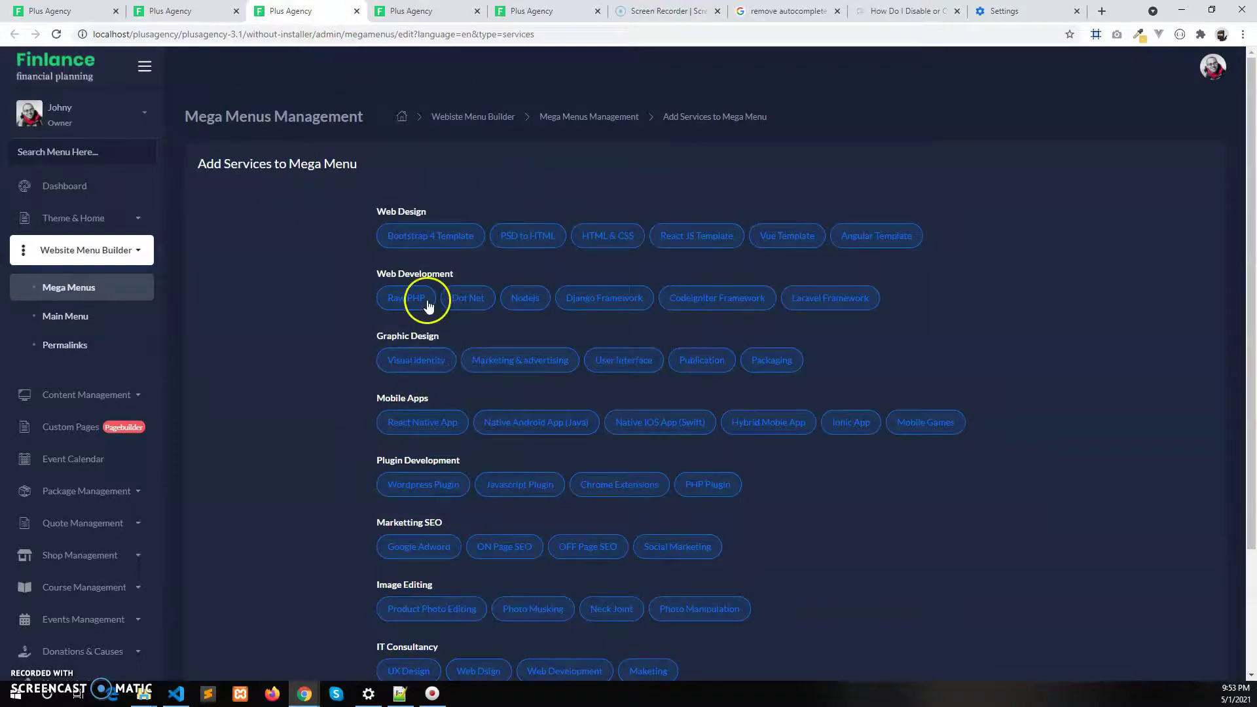
scroll(95, 380, "down", 2)
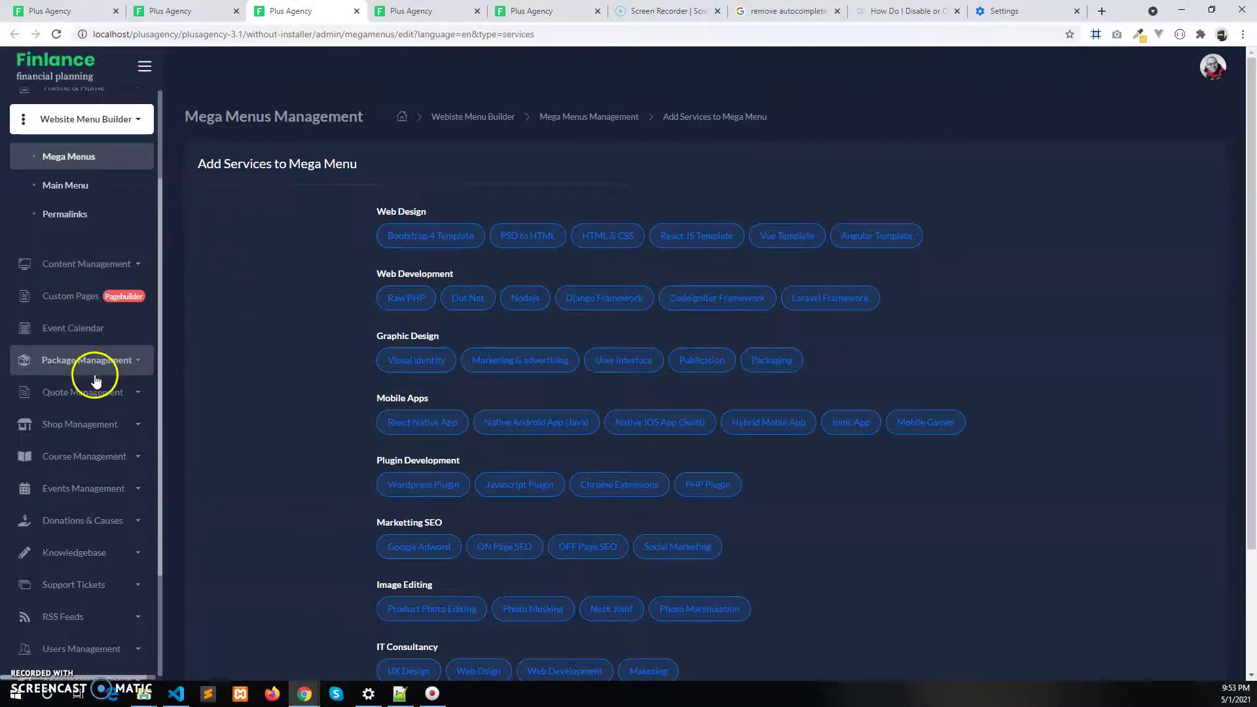
scroll(93, 423, "down", 1)
scroll(92, 421, "up", 4)
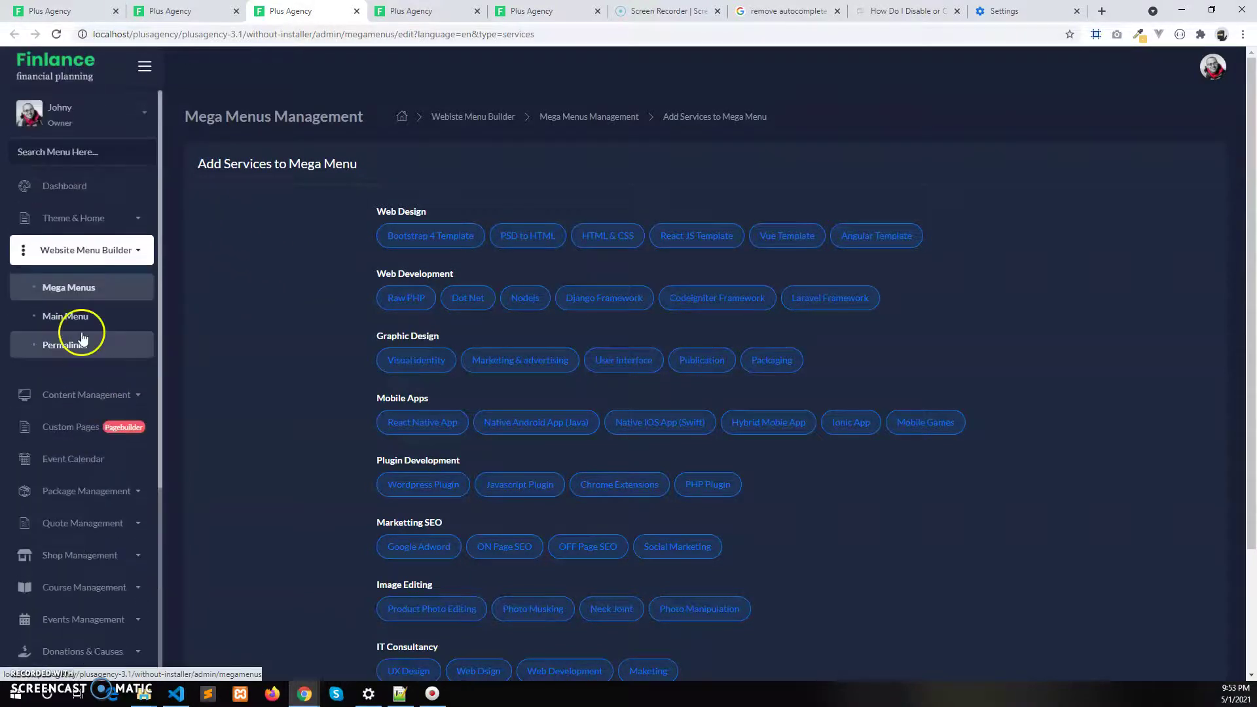
Search the sidebar for 'ser' and open Content Management > Services > Settings in a new tab
left_click(98, 145)
type("ser")
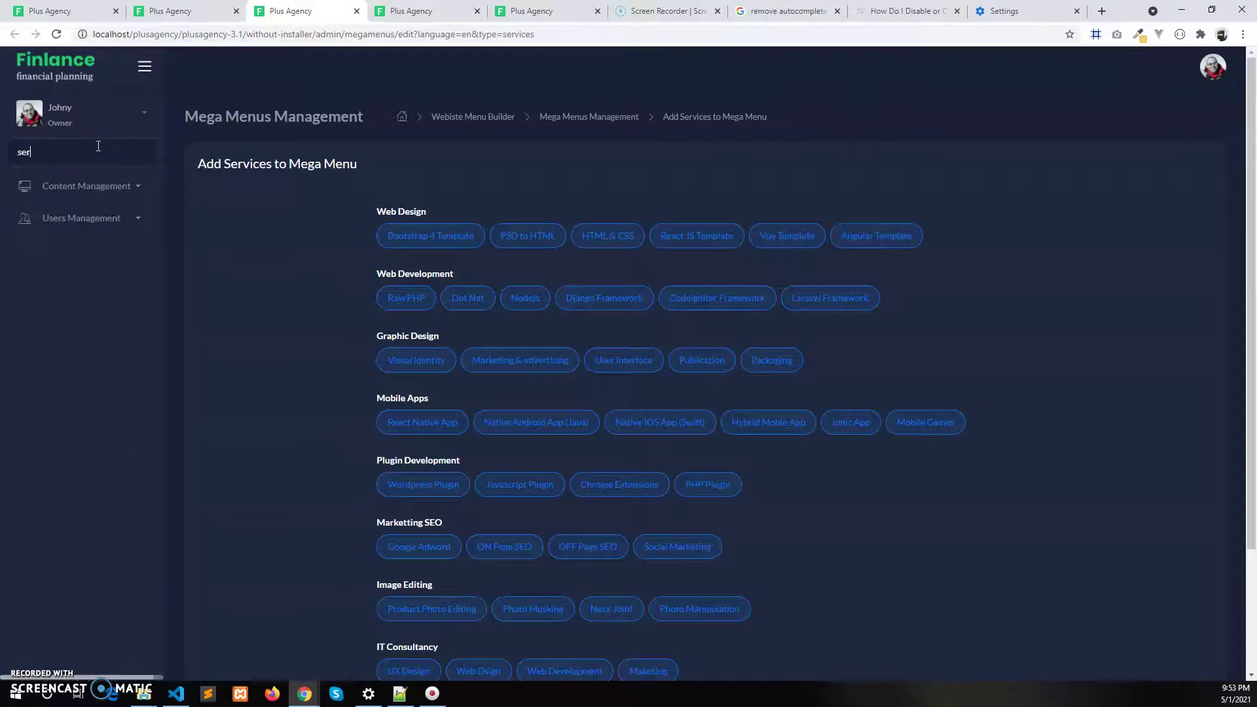
left_click(93, 185)
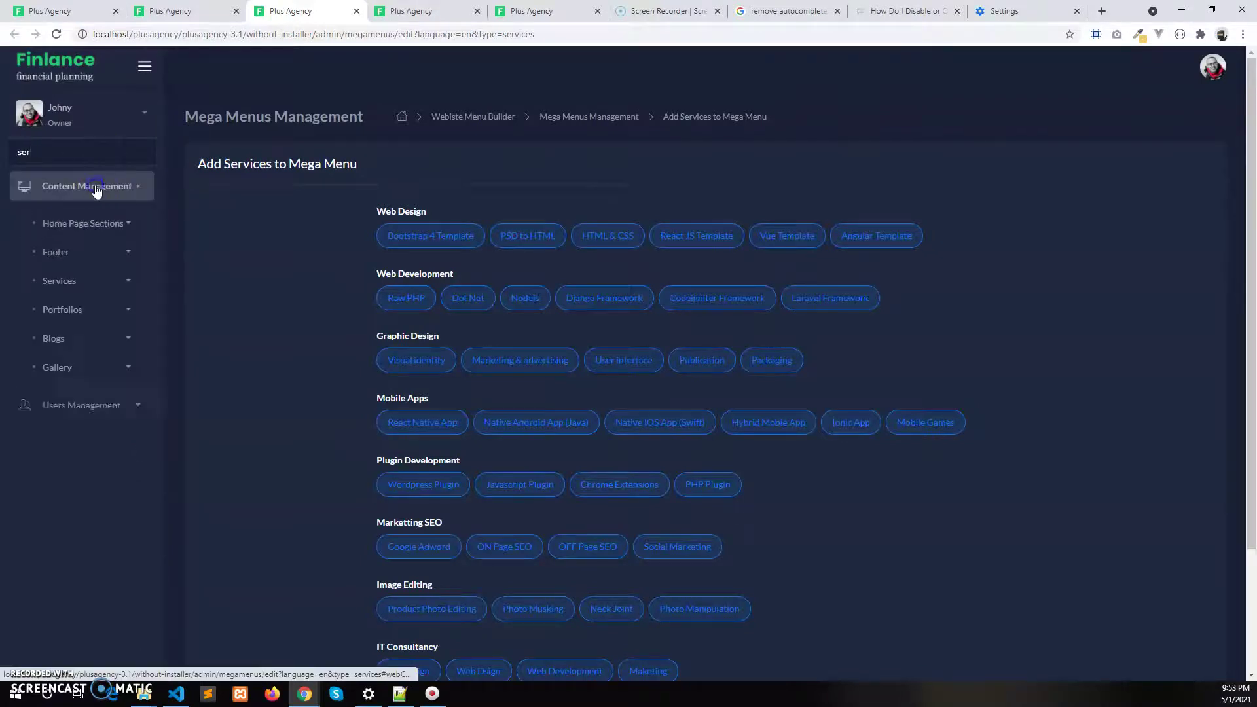
left_click(109, 282)
right_click(107, 310)
left_click(121, 319)
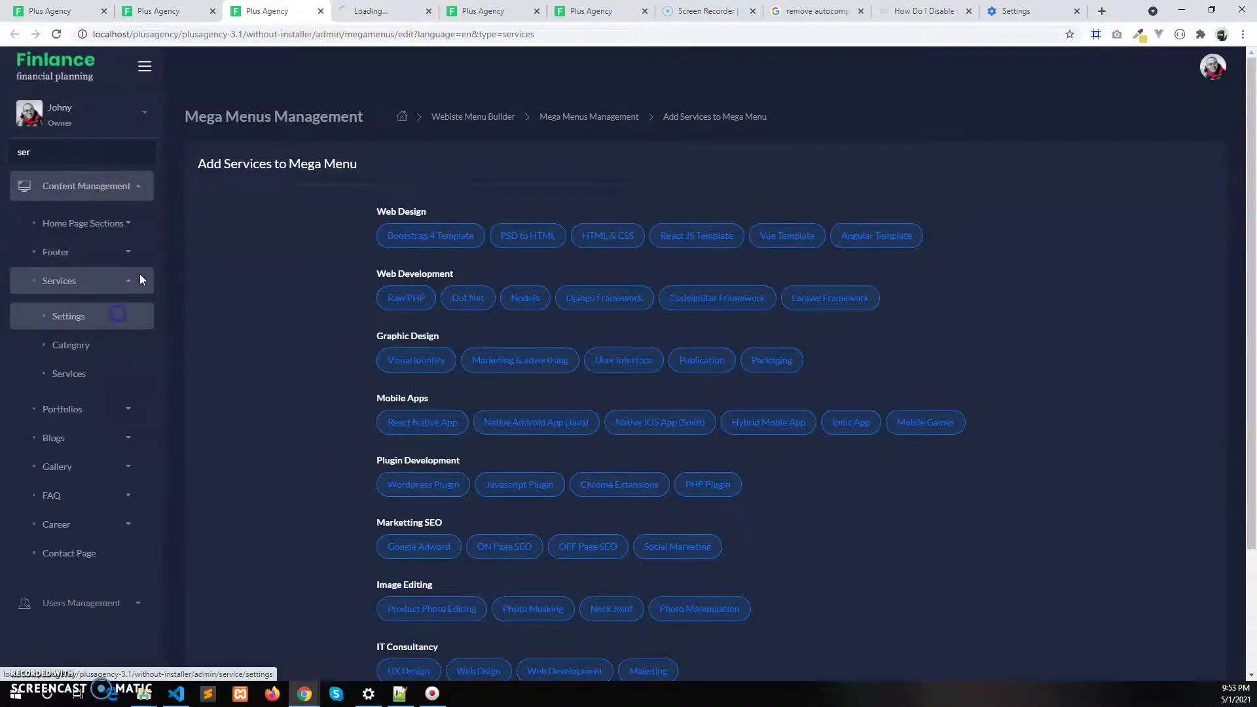
key("ctrl+Tab")
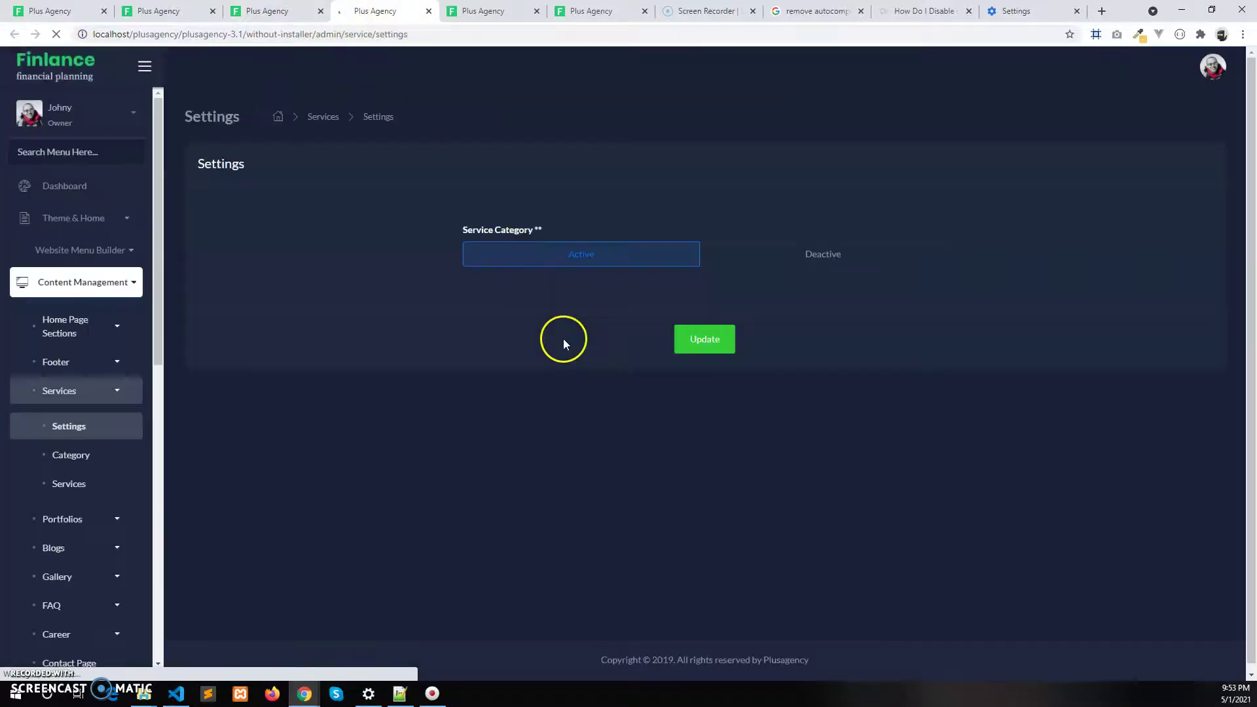
left_click(309, 9)
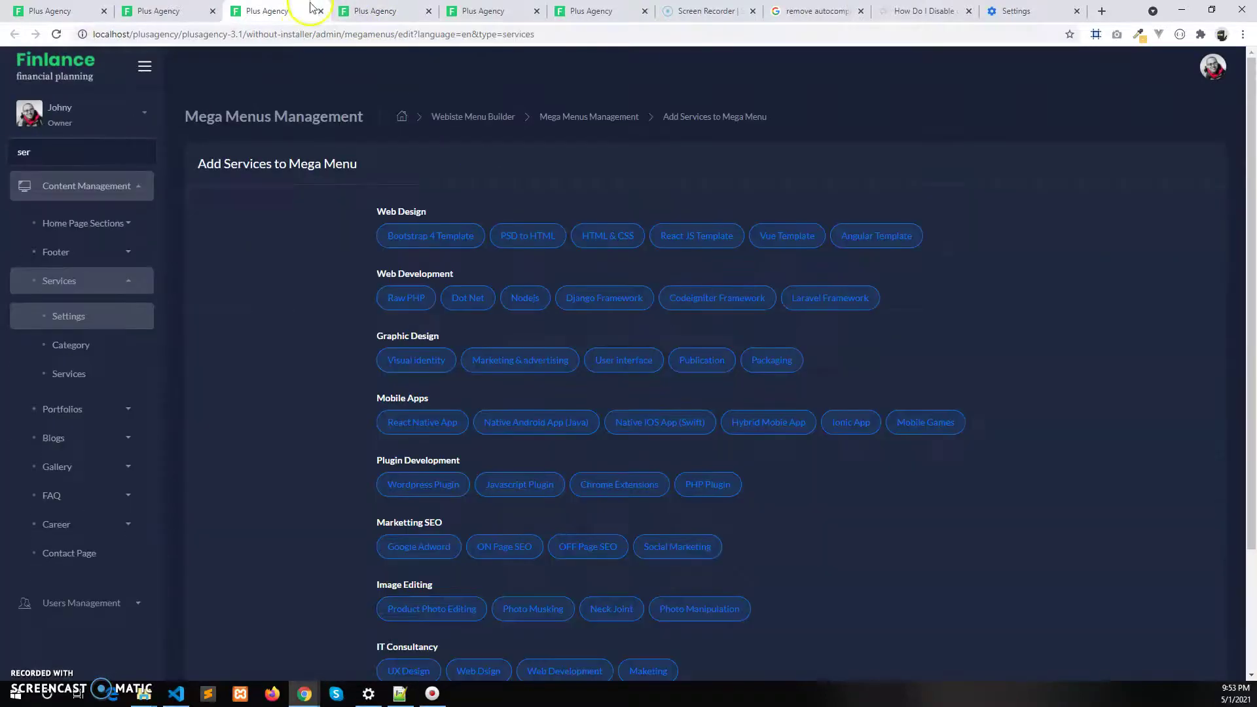
Set Service Category to Deactive, save with Update, and return to the Services mega menu editor
left_click_drag(449, 213, 366, 211)
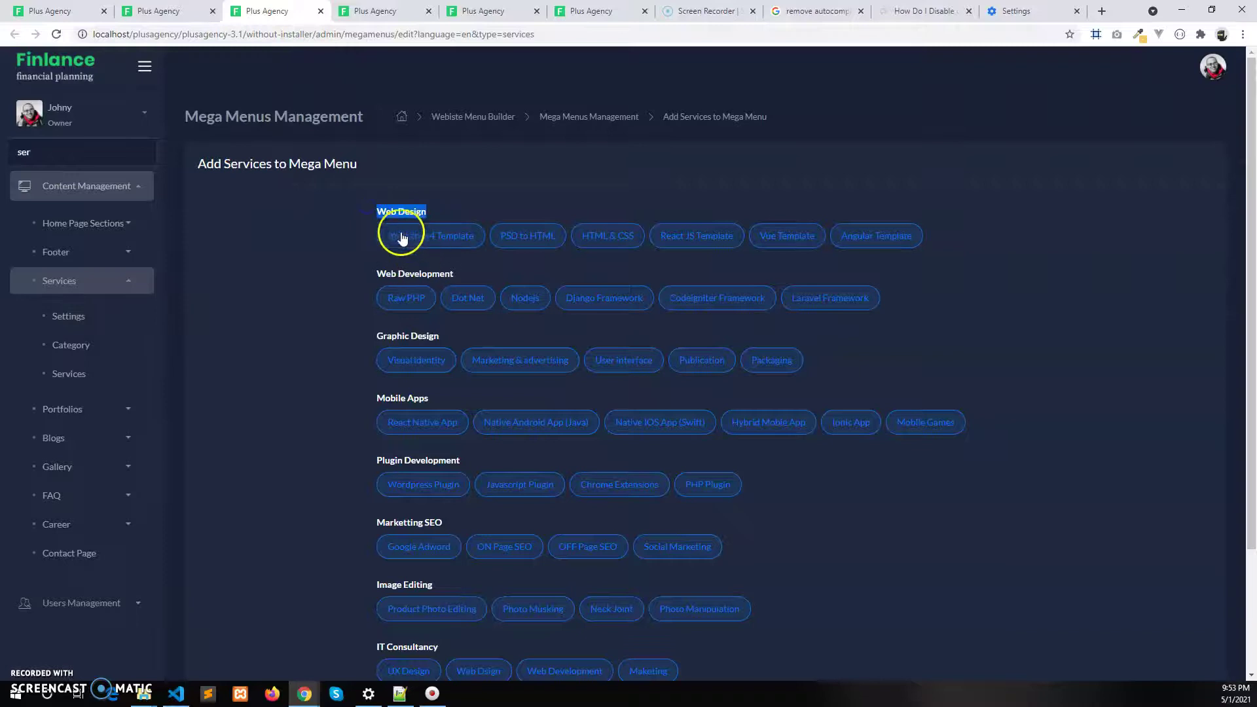
left_click(387, 10)
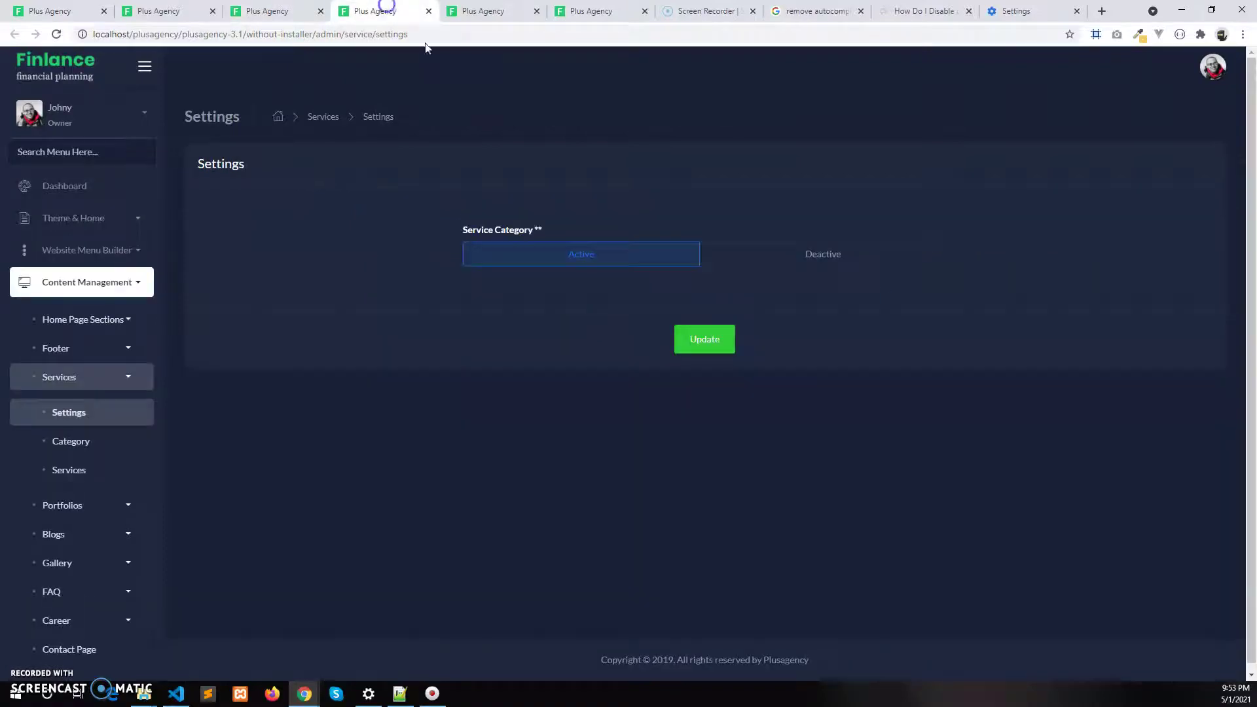
left_click(746, 254)
left_click(712, 339)
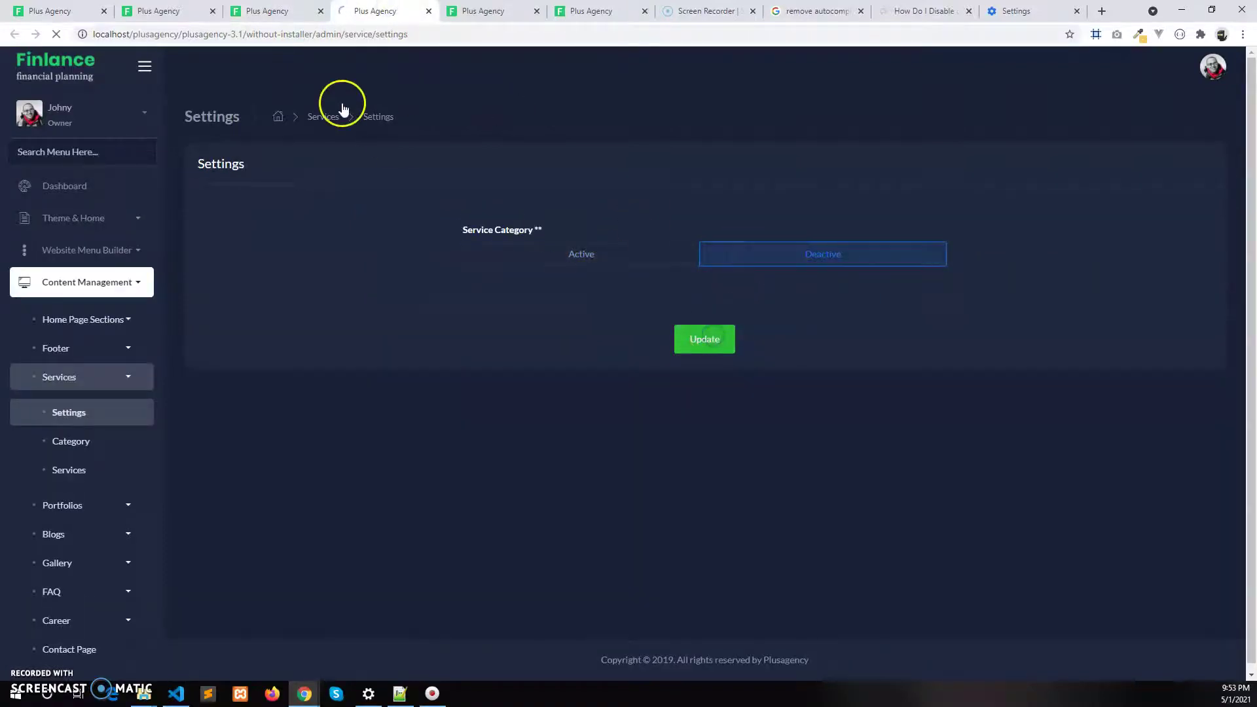
left_click(282, 12)
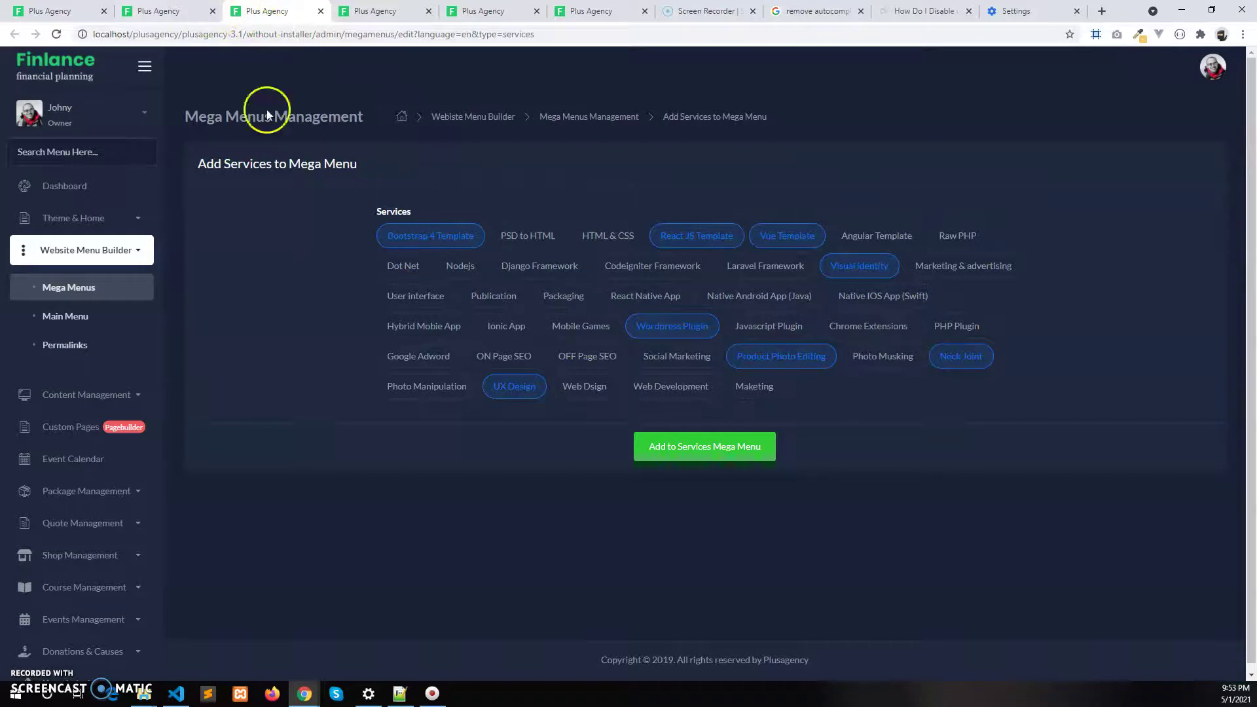
Move across the open admin tabs to the Main Menu builder listing FAQ, Products, Cart, Blogs and Contact
key("ctrl+Page_Up")
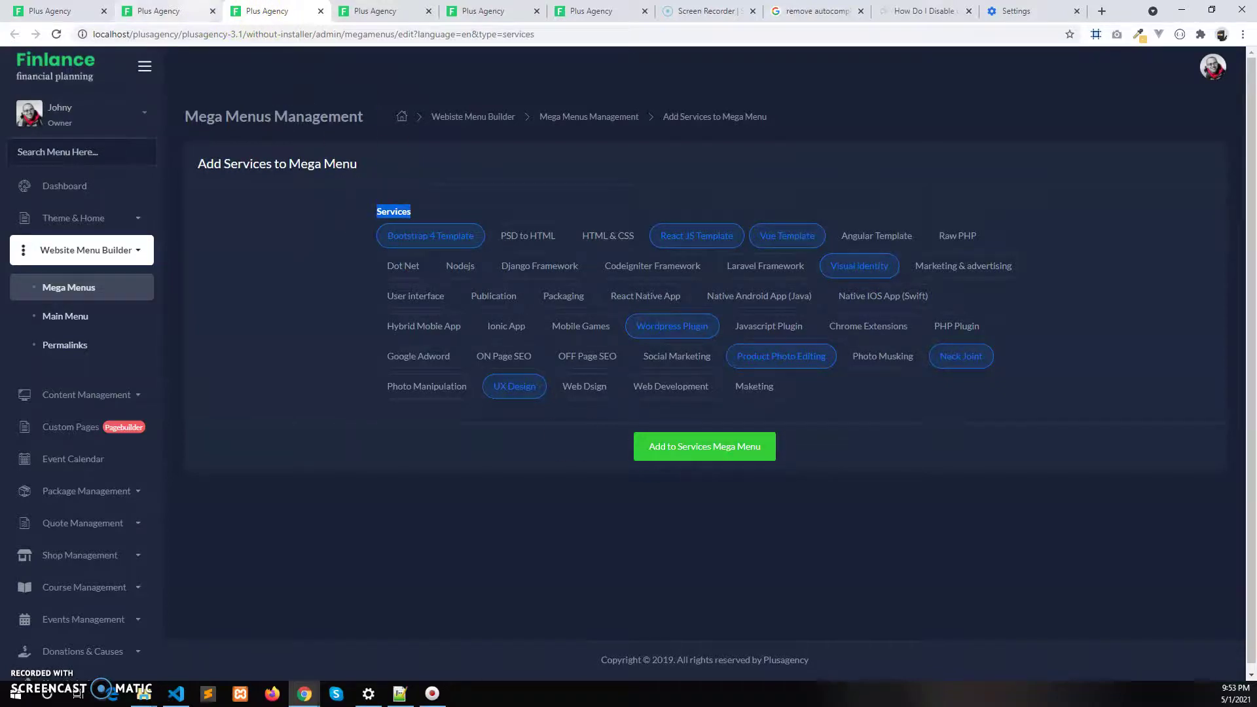
left_click(268, 10)
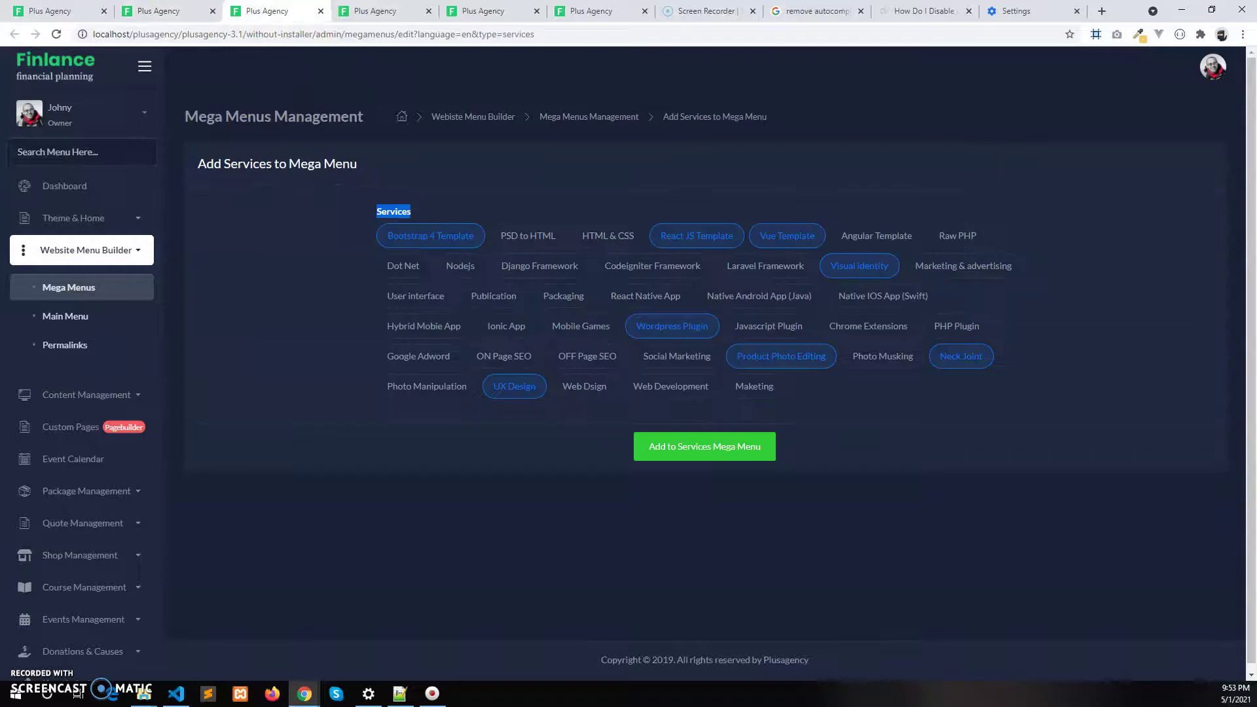
left_click(375, 9)
left_click(483, 10)
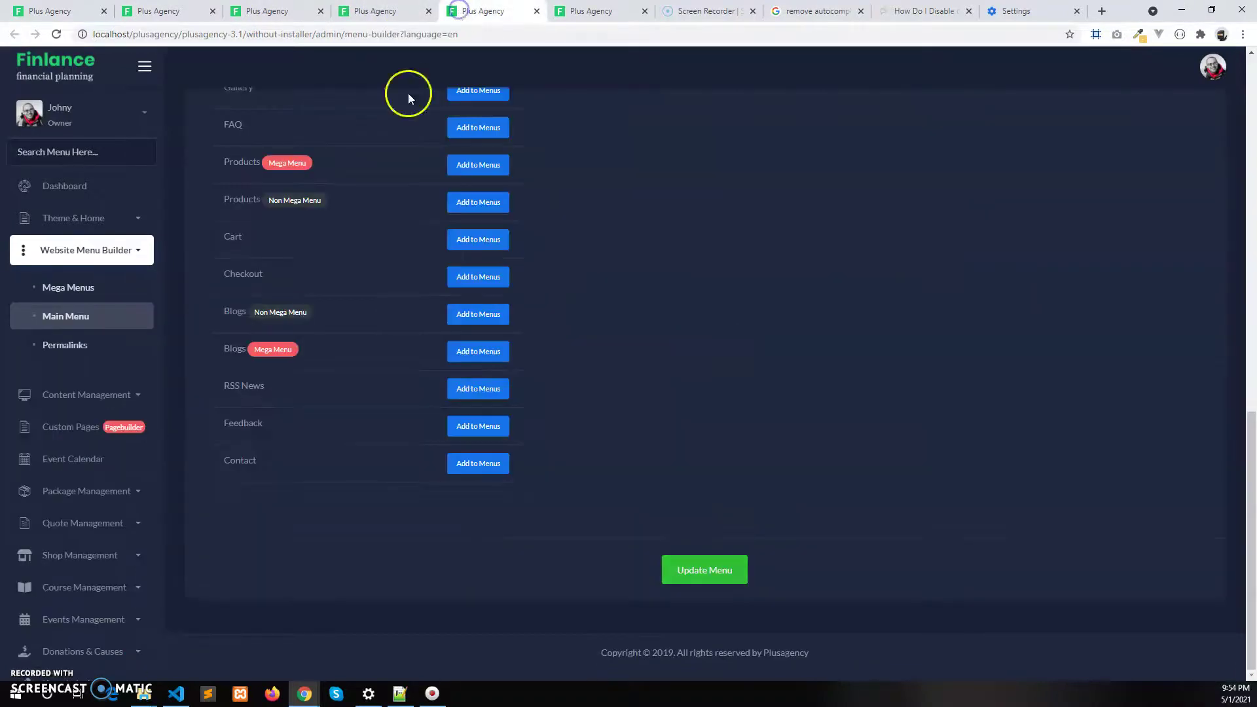
Add Services (Mega Menu) to the website menus and save with Update Menu
scroll(517, 333, "up", 7)
scroll(285, 391, "up", 5)
scroll(317, 431, "down", 3)
scroll(407, 316, "up", 3)
left_click(475, 280)
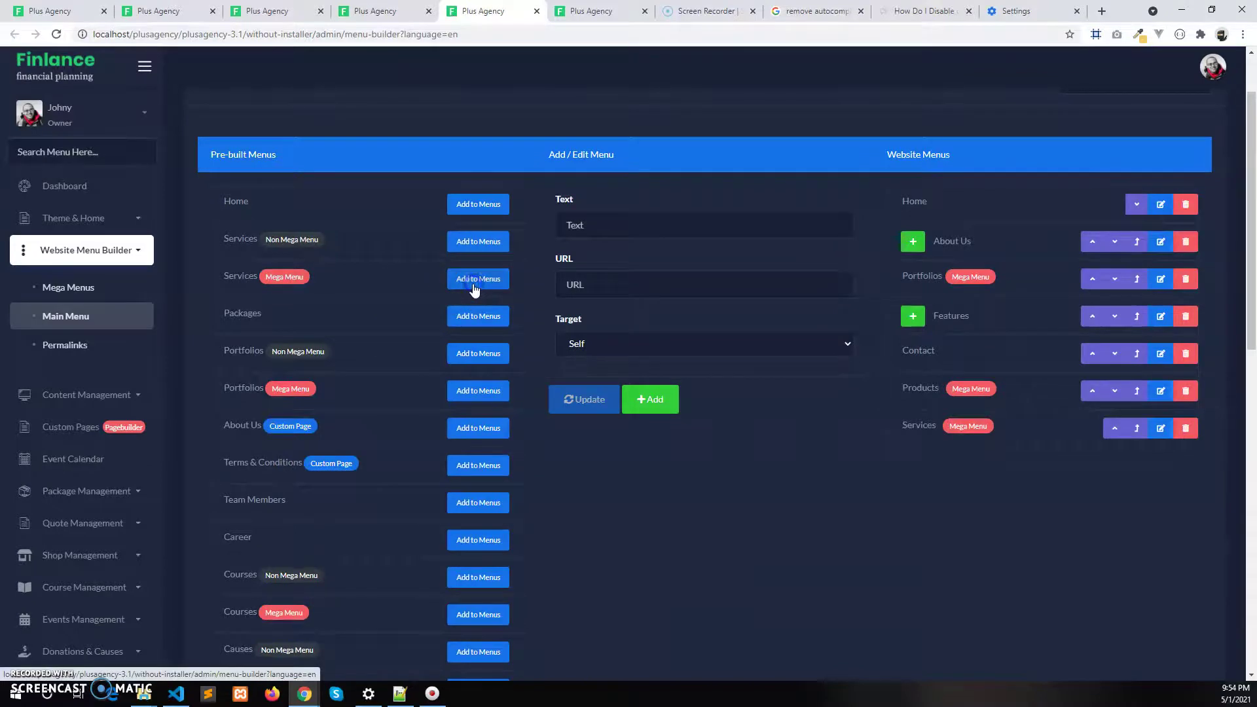
scroll(785, 576, "down", 15)
left_click(723, 577)
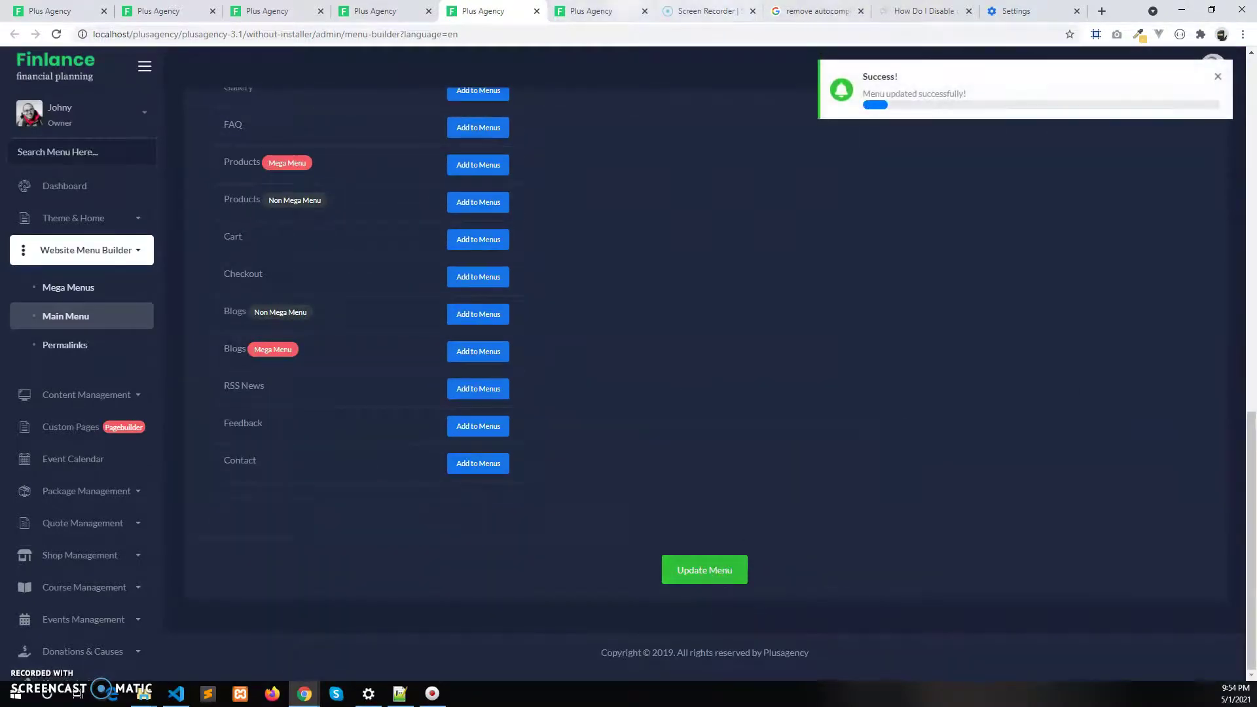
Reload the Finlance homepage to see the new Services mega menu
left_click(591, 10)
left_click(57, 35)
left_click(55, 34)
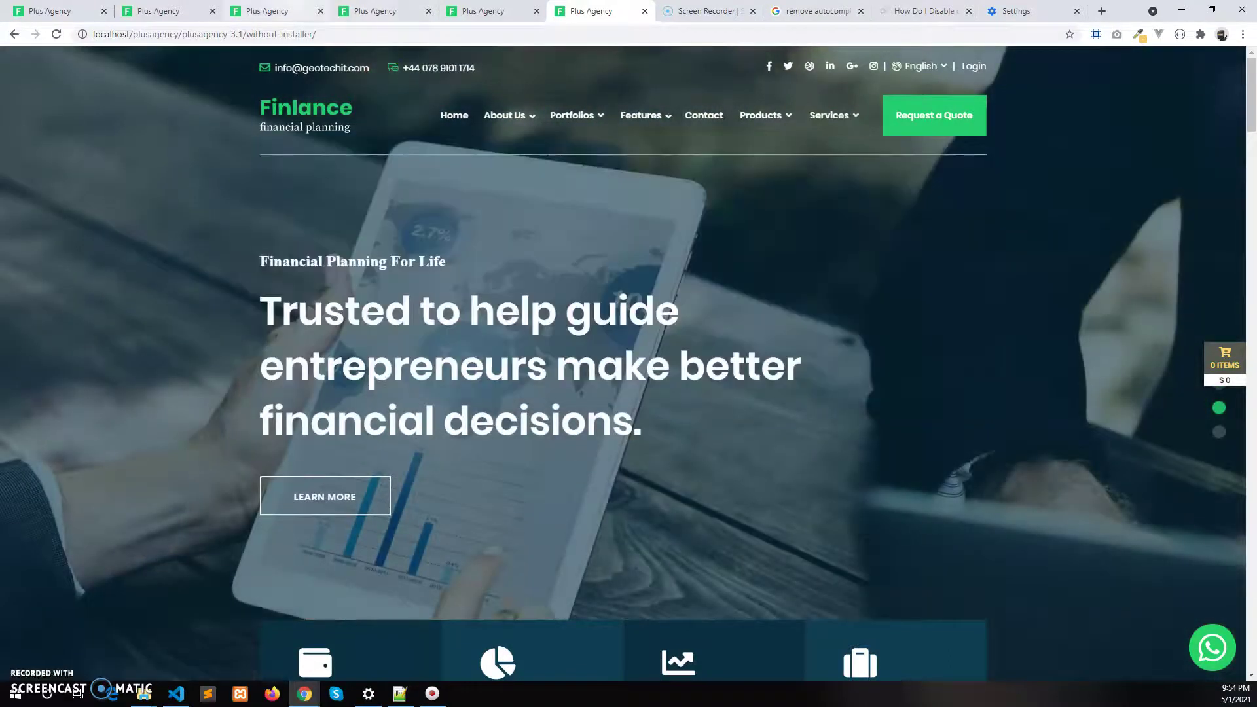
Switch Service Category back to Active in the Services settings, returning to the mega menu editor
key("ctrl+3")
key("ctrl+4")
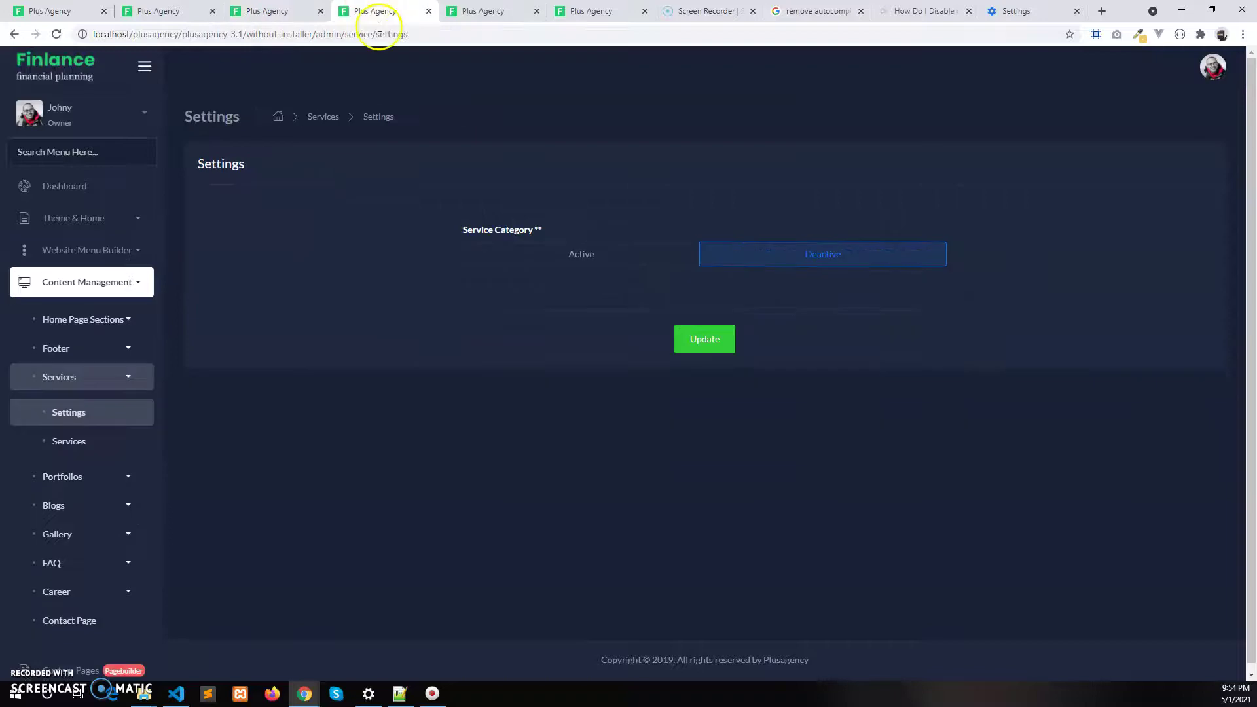
left_click(537, 252)
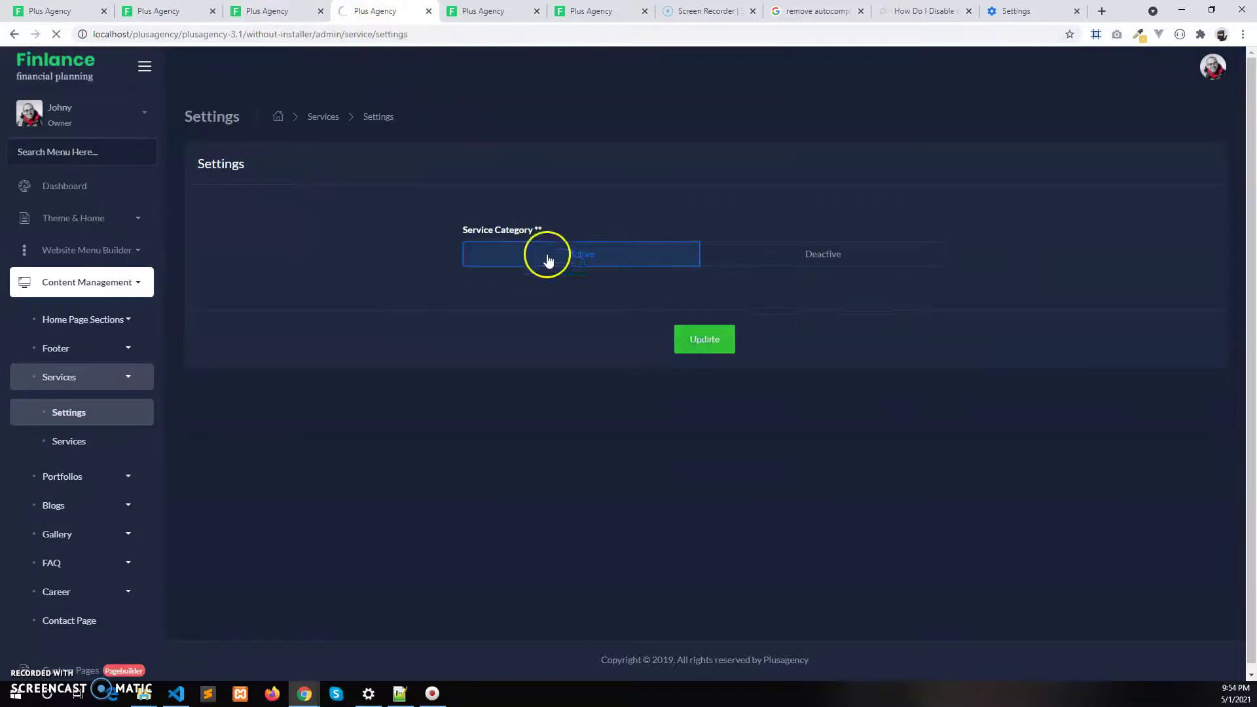
key("ctrl+3")
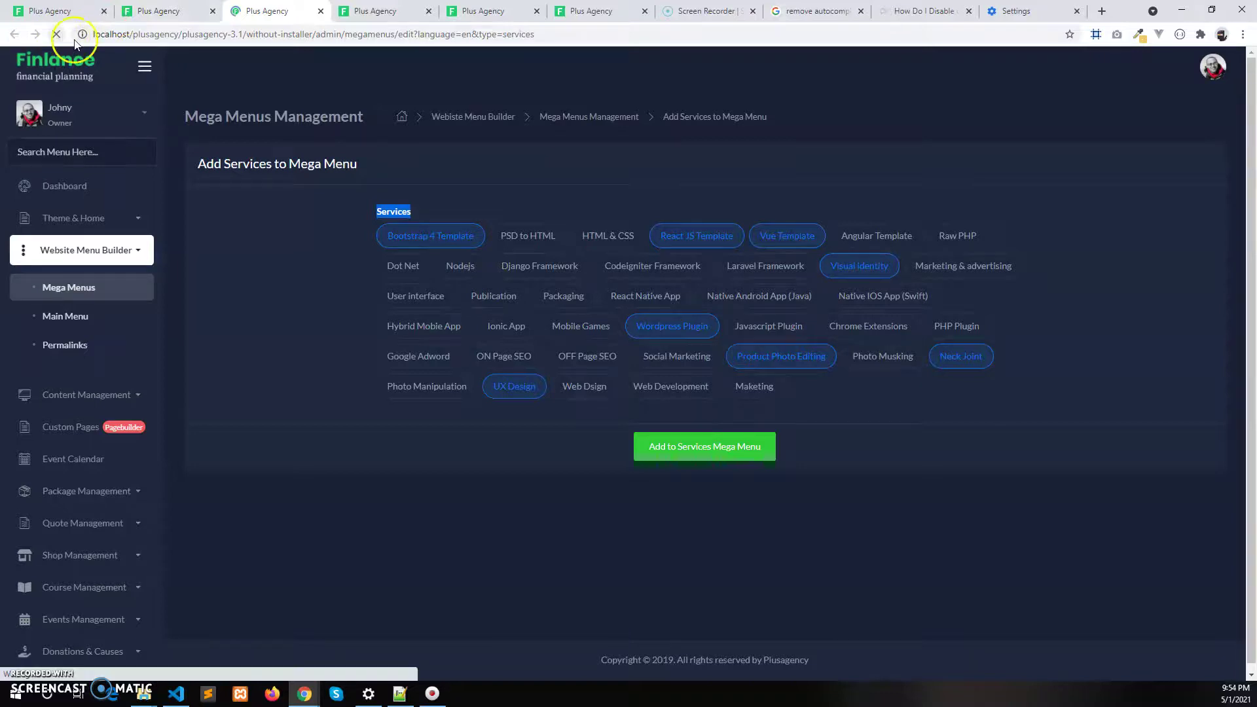
Leave Bootstrap 4 Template out of the category-grouped Services mega menu selection
scroll(525, 323, "down", 2)
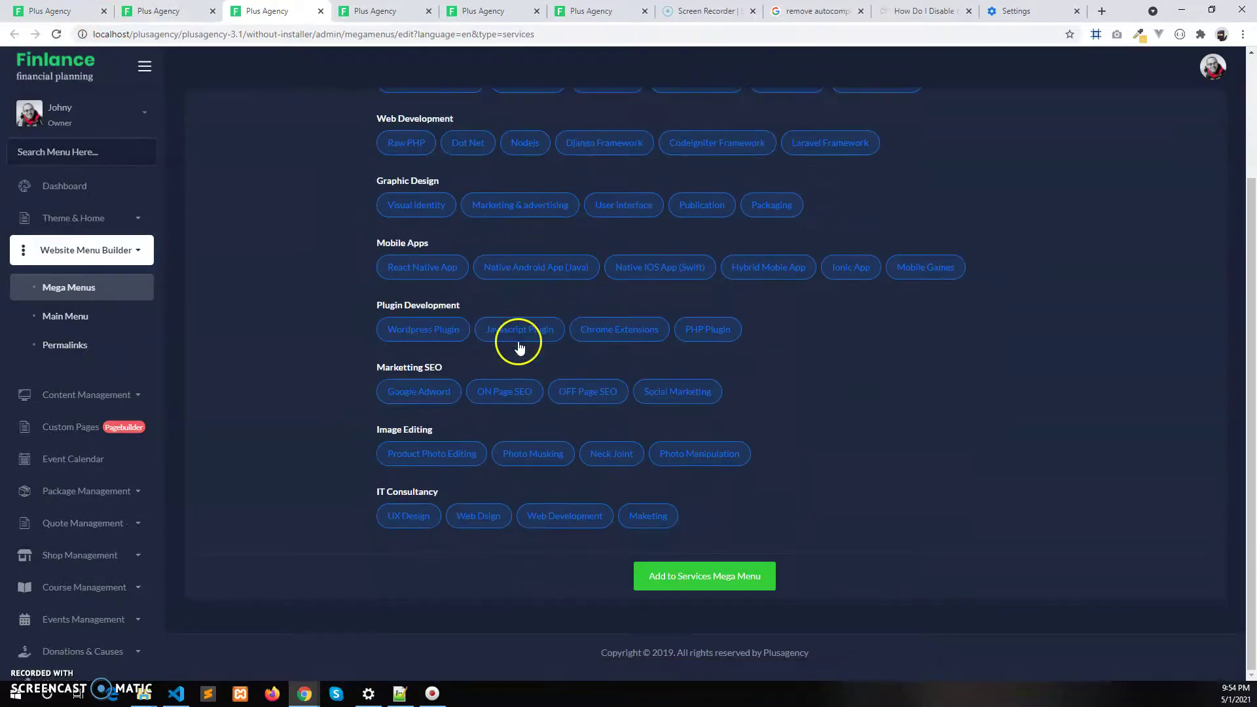
scroll(514, 339, "up", 2)
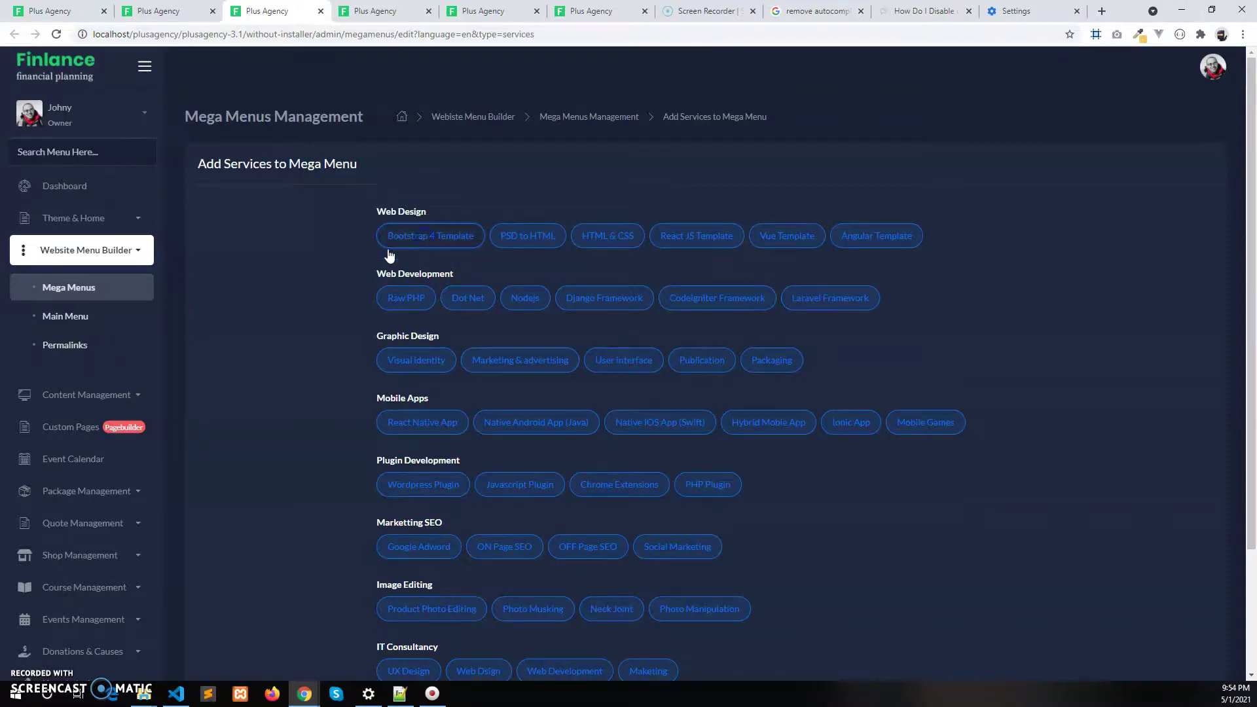
left_click_drag(441, 208, 342, 226)
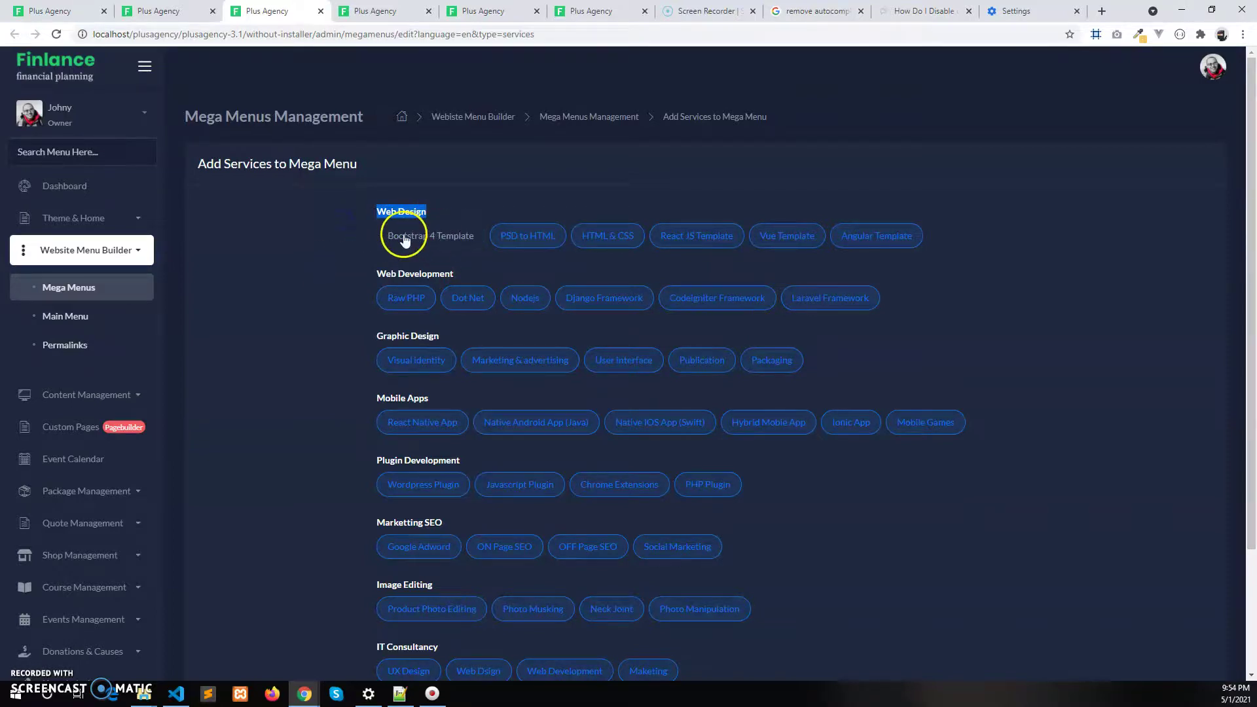
left_click(340, 274)
scroll(345, 401, "down", 3)
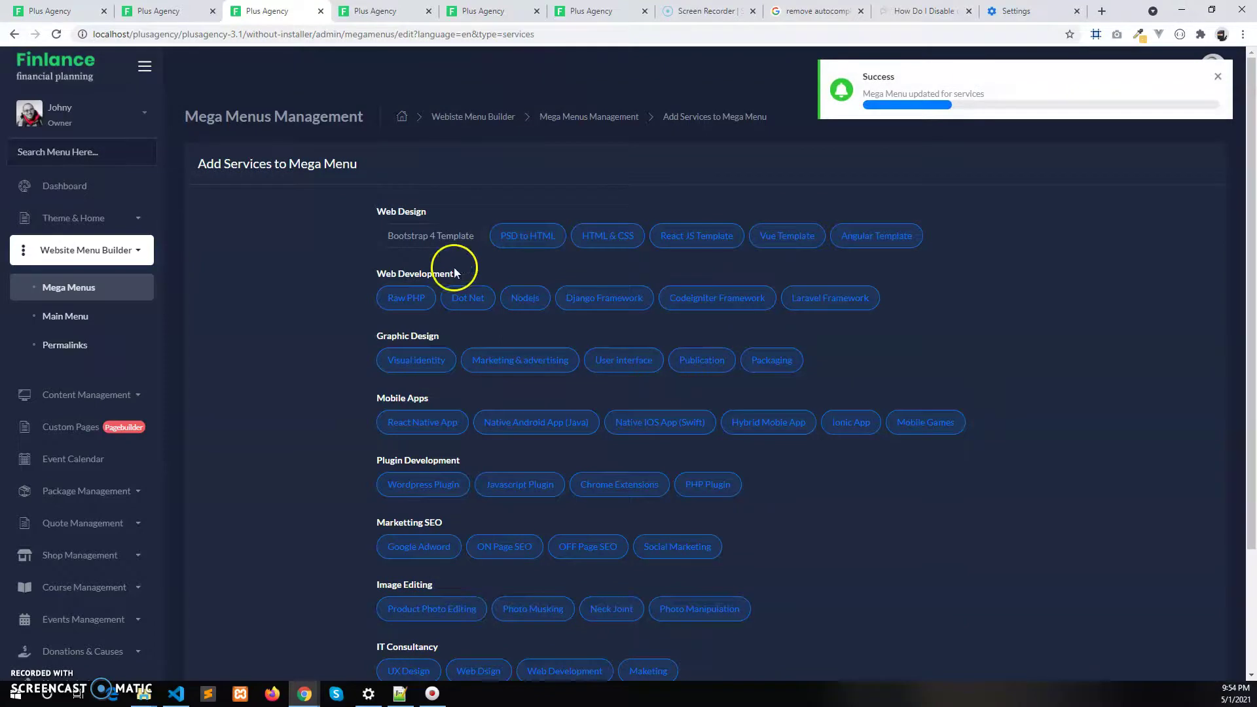
Reload the Finlance homepage to check the updated Services menu
left_click(517, 11)
left_click(593, 11)
left_click(57, 34)
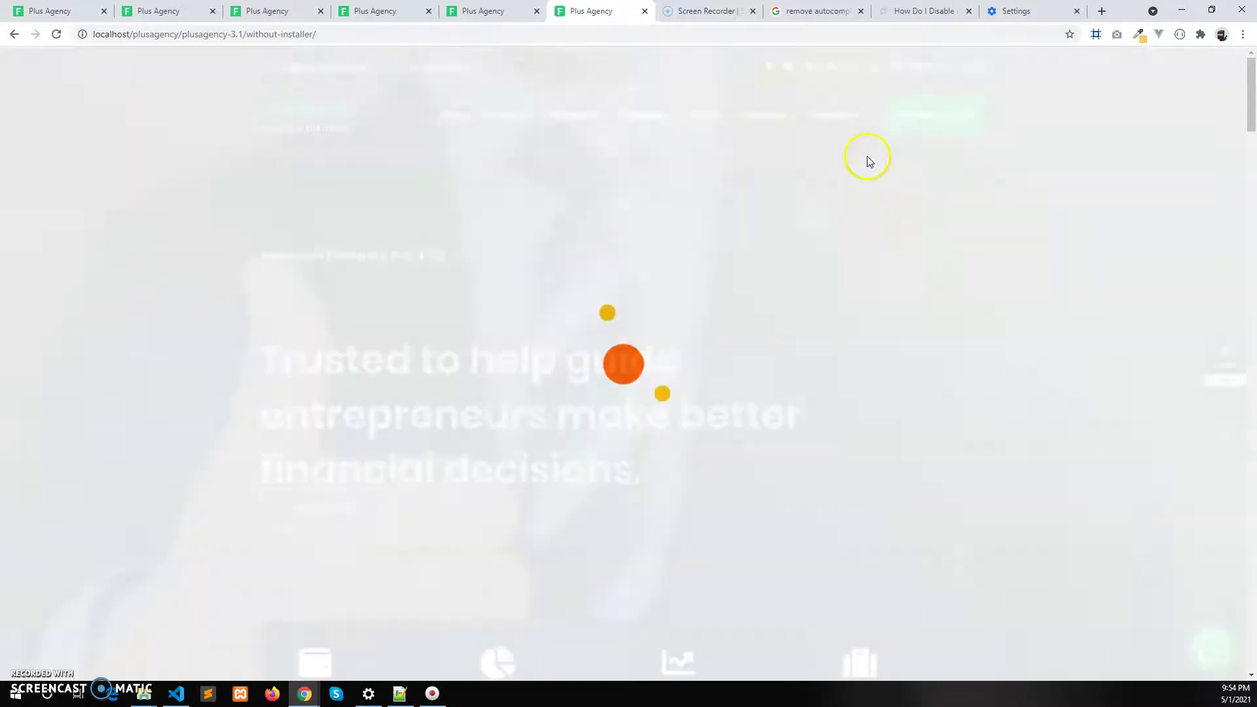
mouse_move(842, 121)
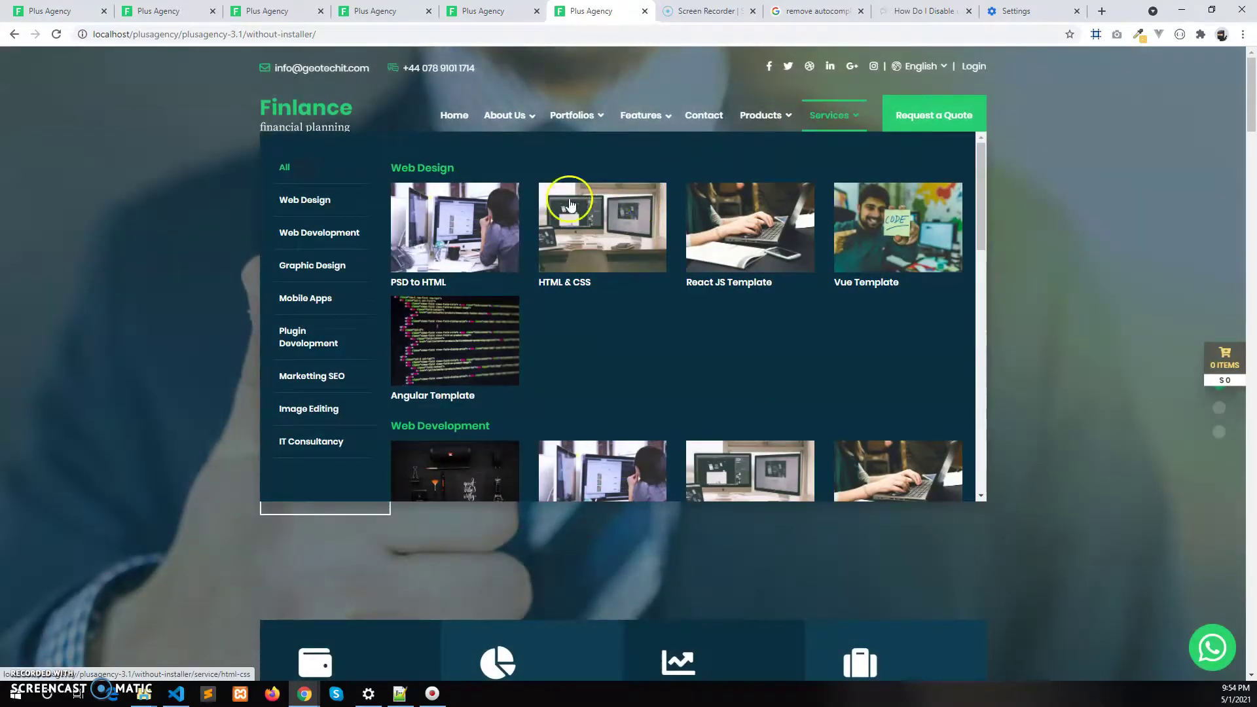